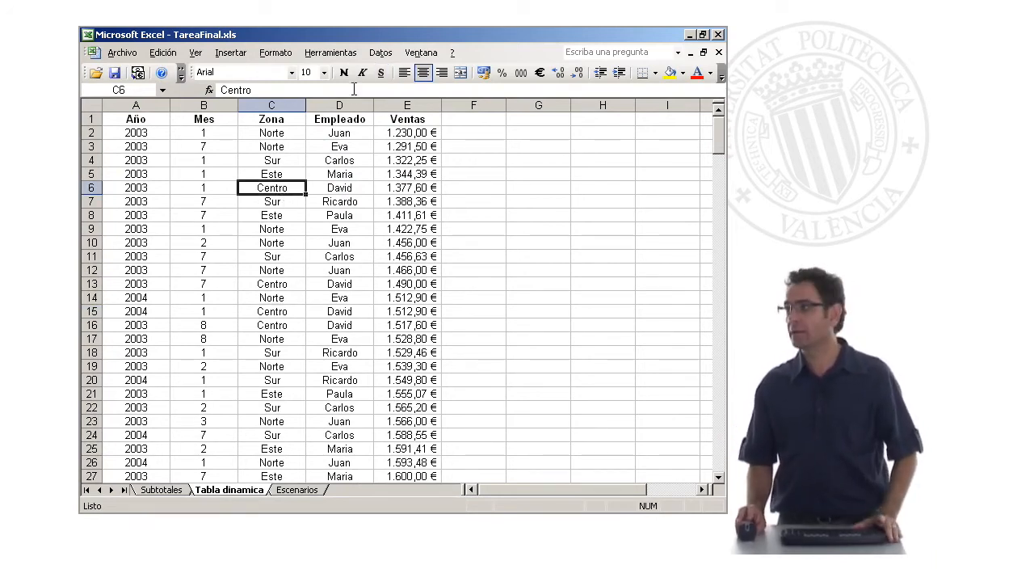
Step: Start a pivot chart report with its pivot table from the Excel list, accepting the source range $A$1:$E$253
{"action": "left_click", "coordinate": [381, 52]}
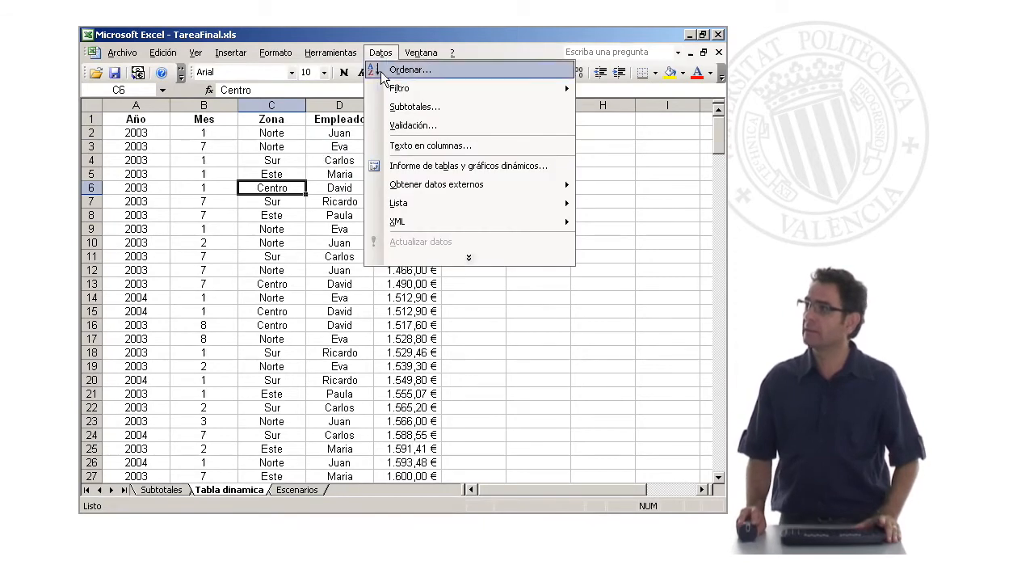
{"action": "left_click", "coordinate": [419, 171]}
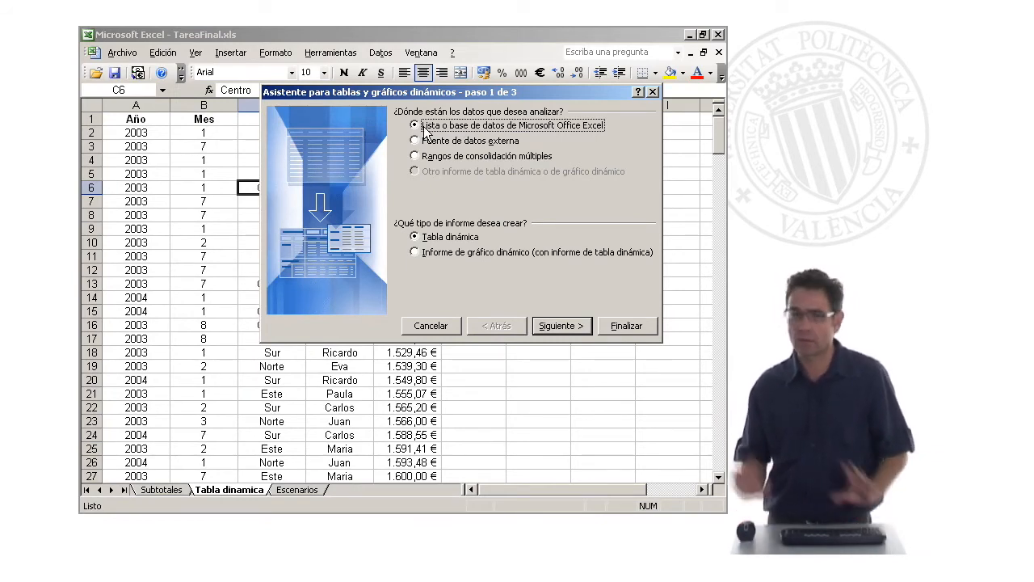
{"action": "left_click", "coordinate": [417, 253]}
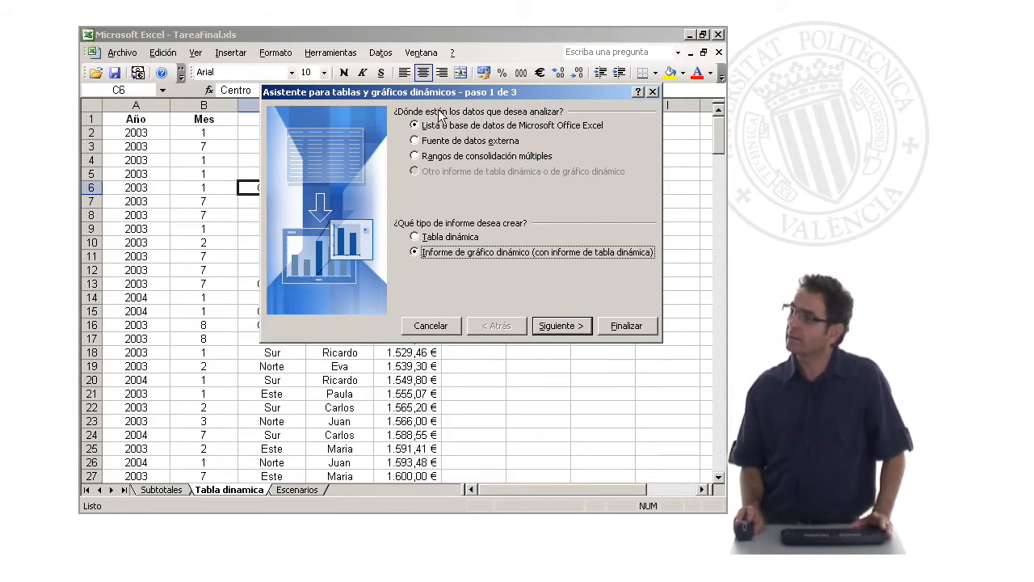
{"action": "left_click", "coordinate": [565, 327]}
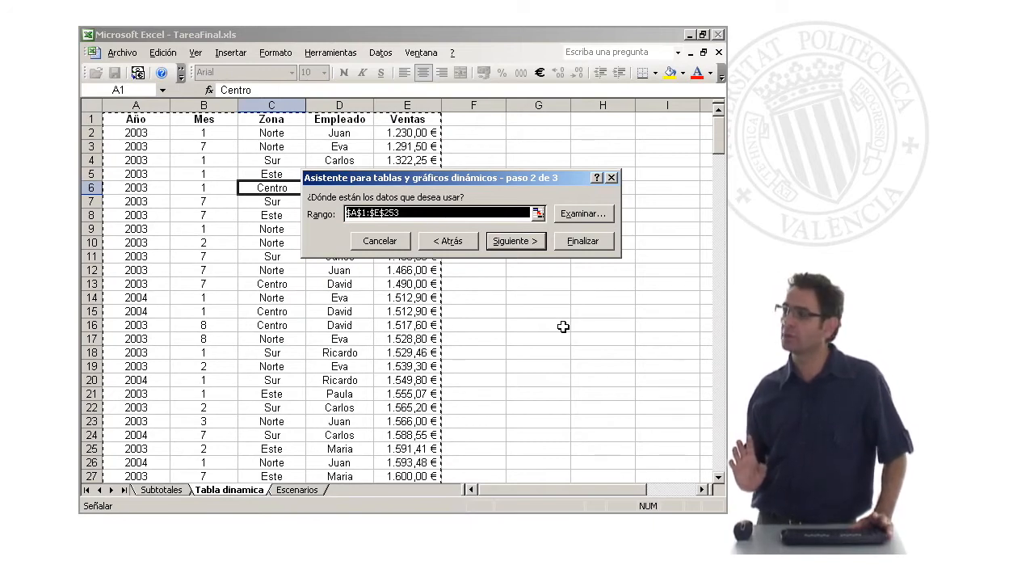
{"action": "left_click_drag", "start_coordinate": [483, 176], "coordinate": [545, 151]}
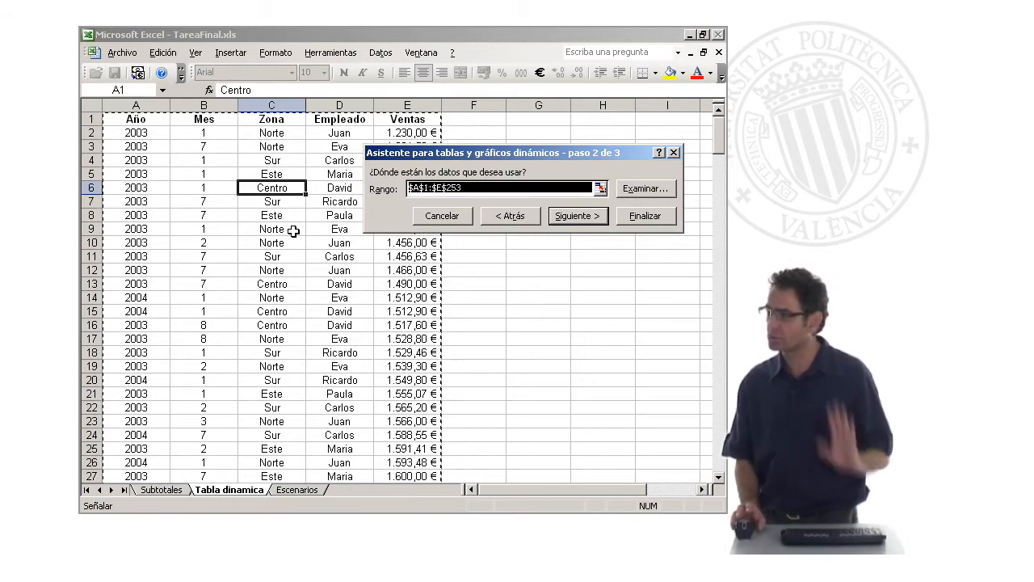
{"action": "left_click", "coordinate": [566, 216]}
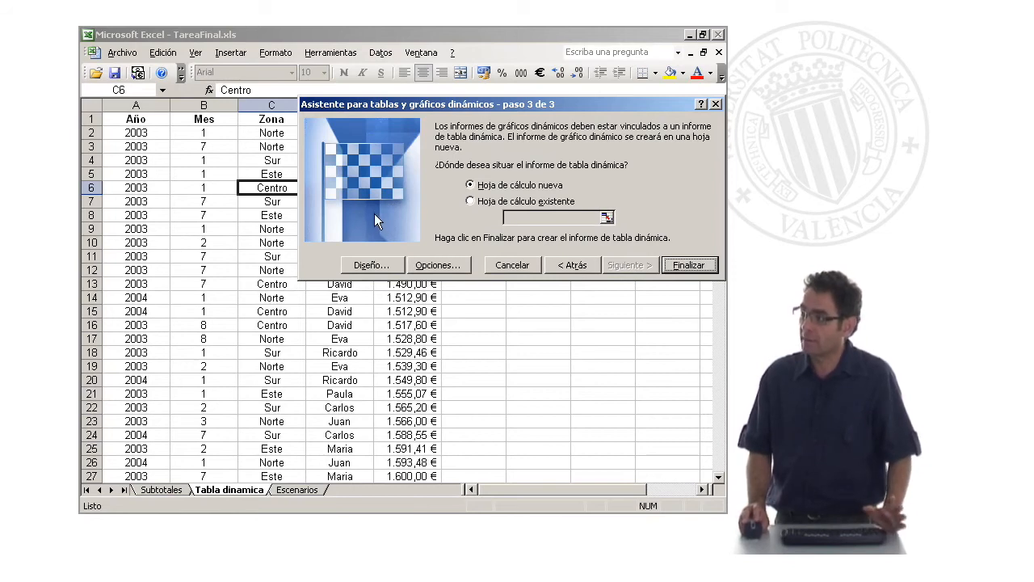
Step: Lay out the report with Mes as page, Año as row, Zona as column and Suma de Ventas as data, and create it on a new worksheet
{"action": "left_click", "coordinate": [376, 269]}
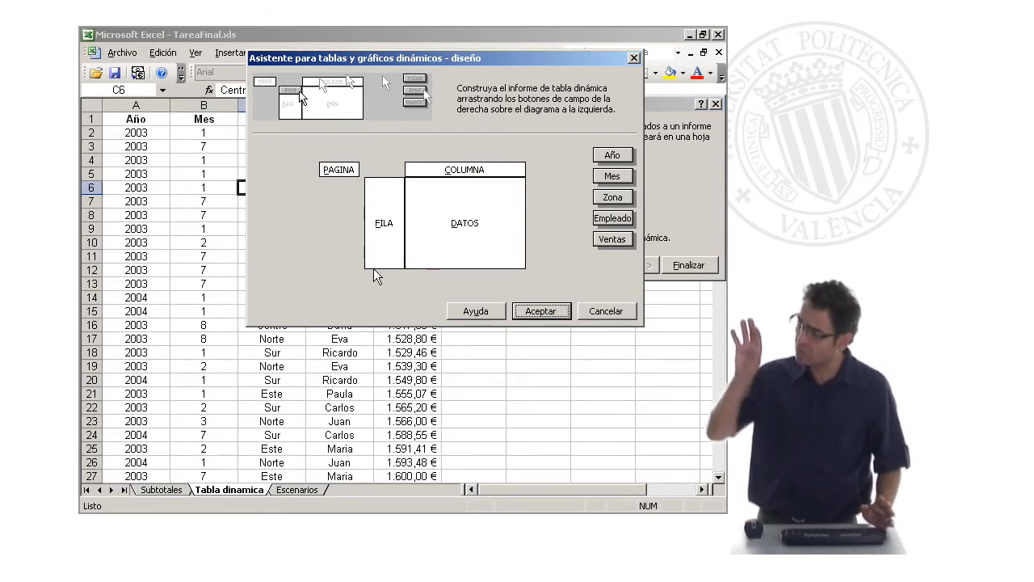
{"action": "left_click_drag", "start_coordinate": [505, 61], "coordinate": [463, 123]}
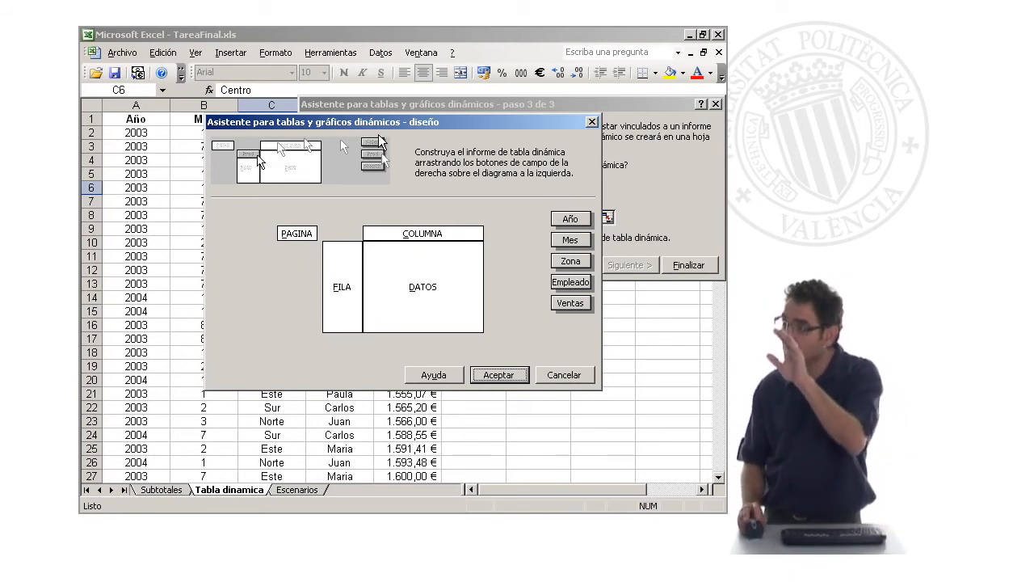
{"action": "left_click_drag", "start_coordinate": [389, 127], "coordinate": [388, 185]}
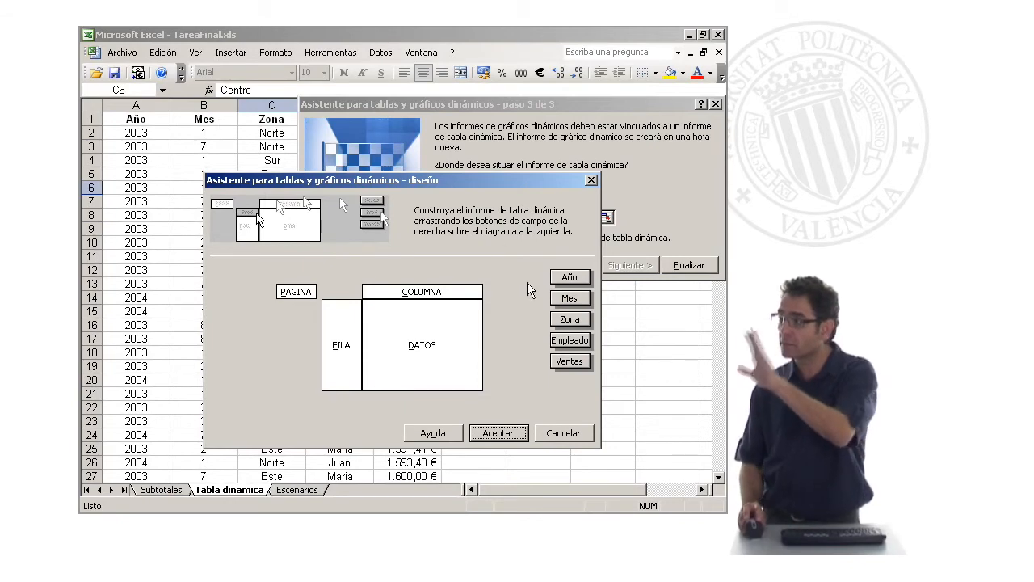
{"action": "left_click_drag", "start_coordinate": [571, 279], "coordinate": [571, 287]}
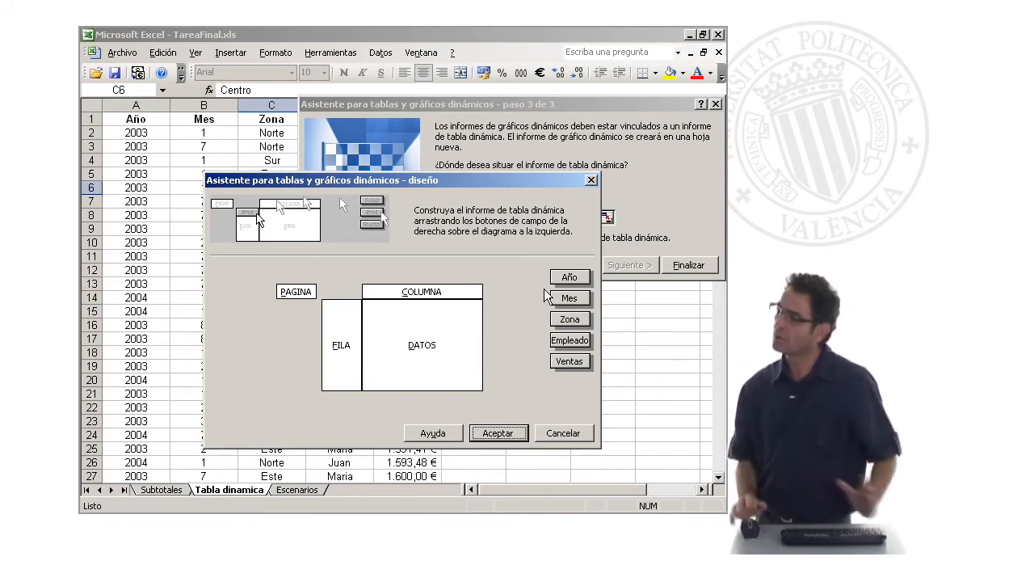
{"action": "left_click_drag", "start_coordinate": [559, 297], "coordinate": [297, 296]}
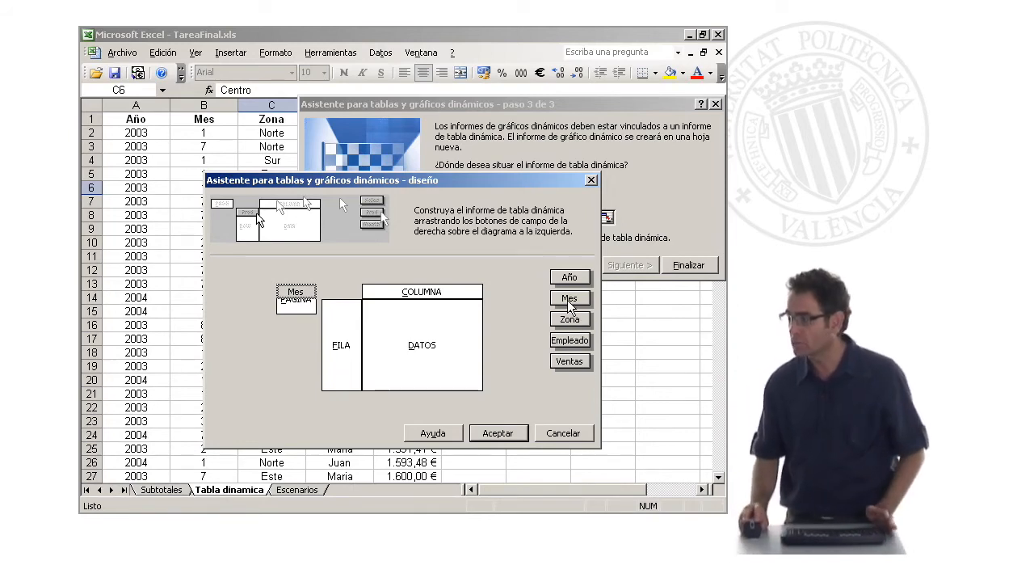
{"action": "left_click_drag", "start_coordinate": [570, 277], "coordinate": [339, 325]}
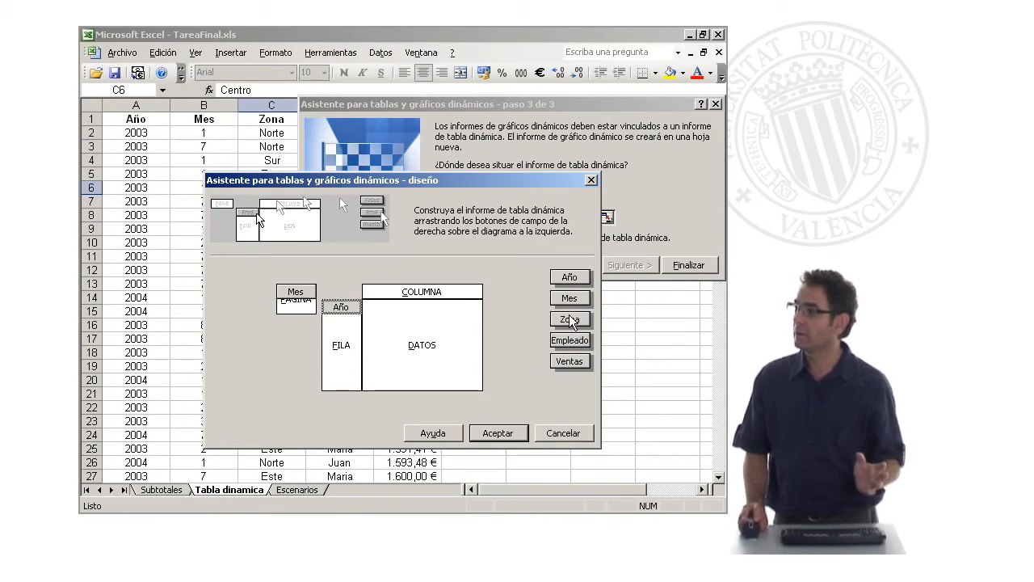
{"action": "left_click_drag", "start_coordinate": [570, 324], "coordinate": [420, 299]}
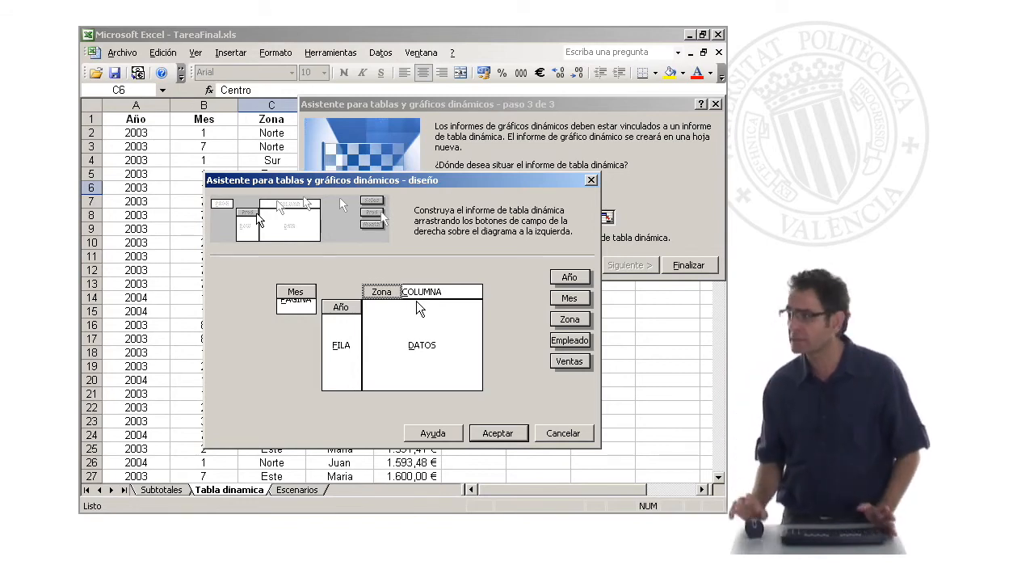
{"action": "left_click_drag", "start_coordinate": [570, 368], "coordinate": [433, 340]}
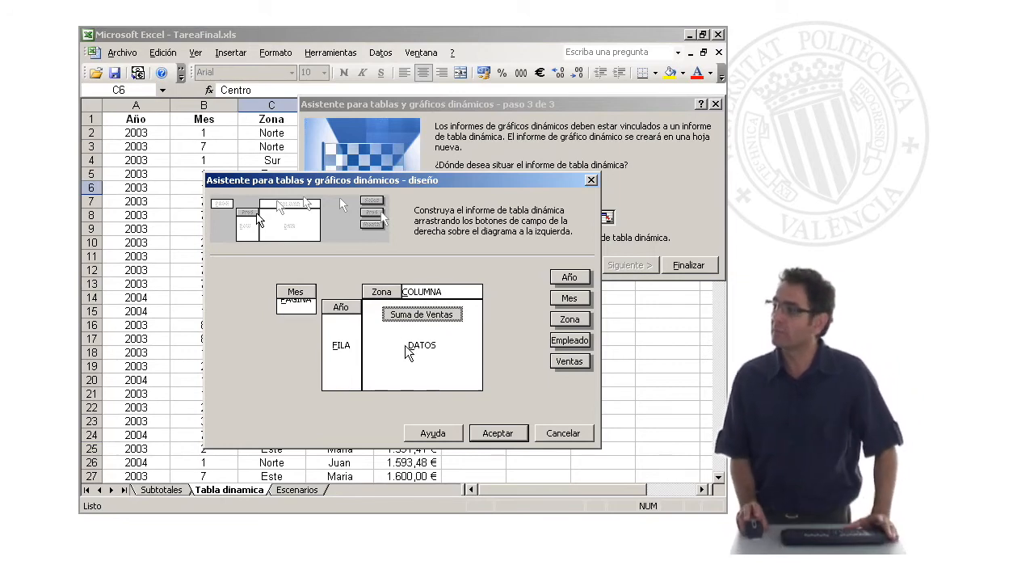
{"action": "left_click", "coordinate": [498, 435]}
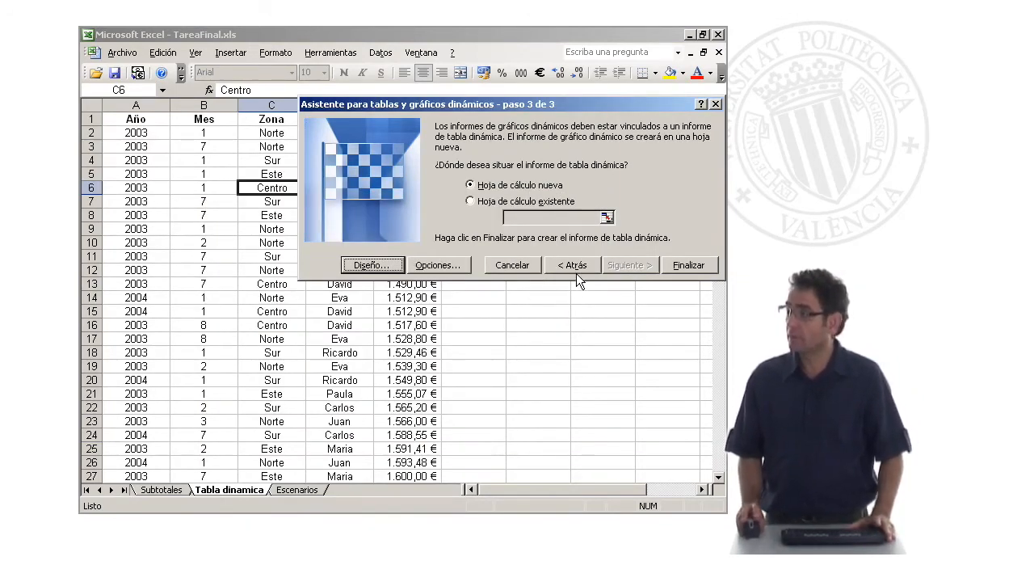
{"action": "left_click", "coordinate": [689, 267]}
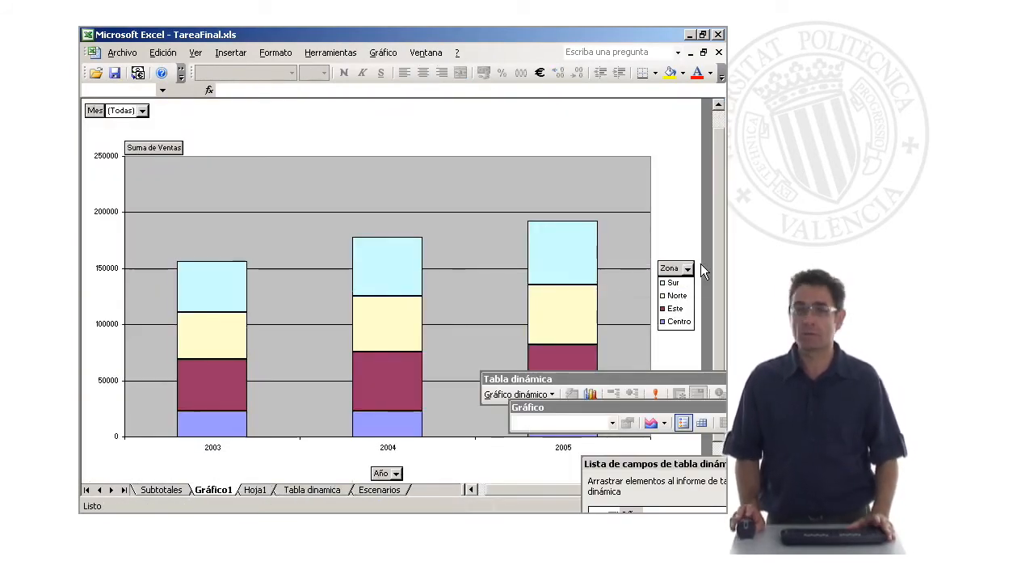
Step: Move the floating Gráfico and Tabla dinámica toolbars clear of the lower part of the chart's columns
{"action": "left_click_drag", "start_coordinate": [647, 402], "coordinate": [543, 423]}
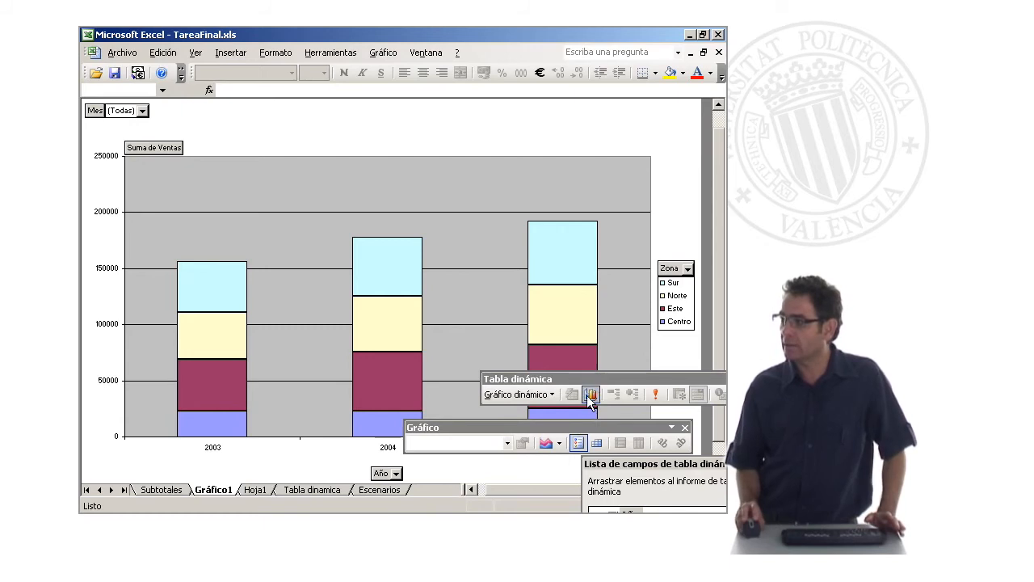
{"action": "left_click_drag", "start_coordinate": [571, 377], "coordinate": [434, 129]}
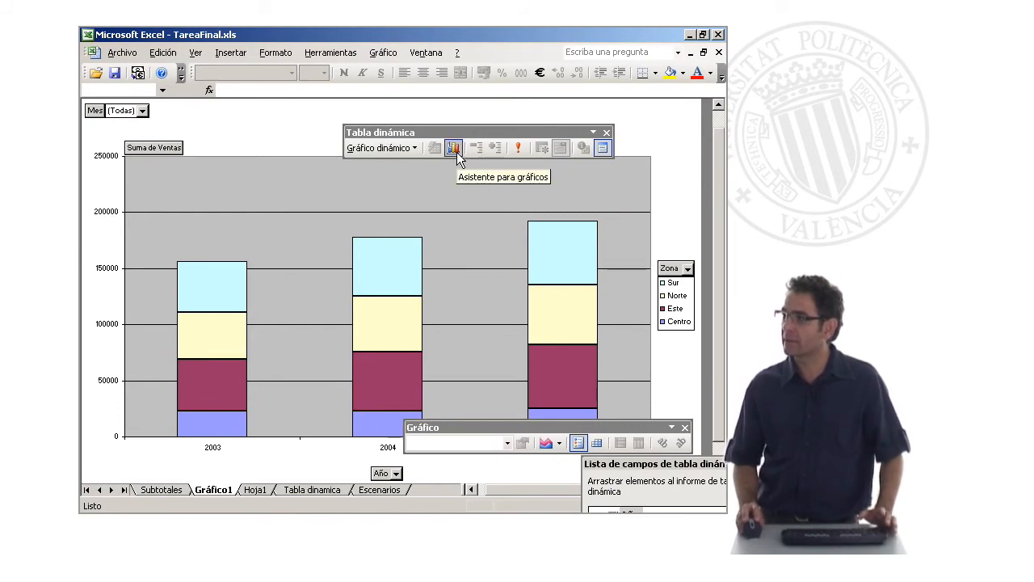
{"action": "left_click_drag", "start_coordinate": [548, 426], "coordinate": [535, 166]}
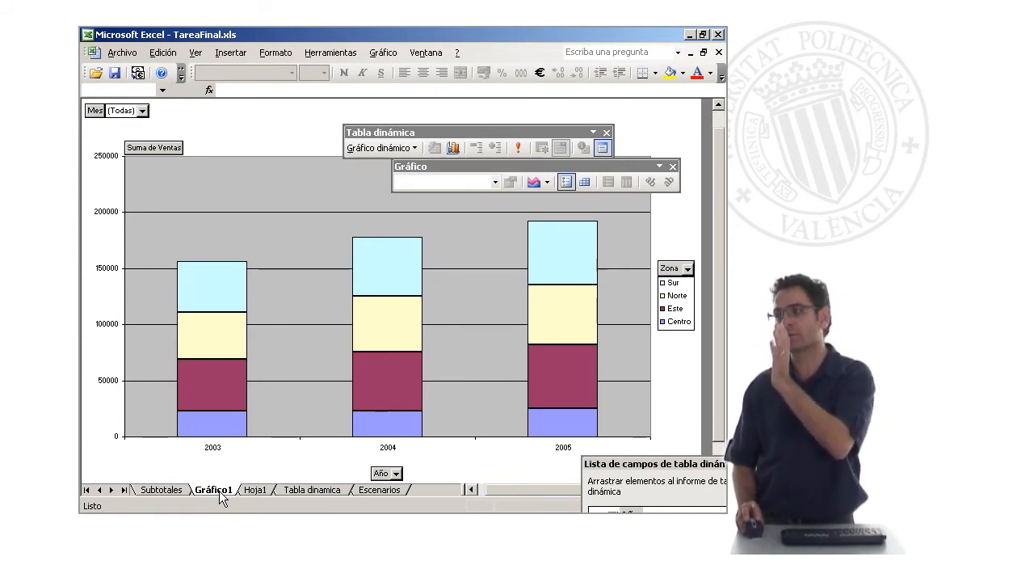
Step: View the linked pivot table on sheet Hoja1 and return to the Gráfico1 chart sheet
{"action": "left_click", "coordinate": [254, 491]}
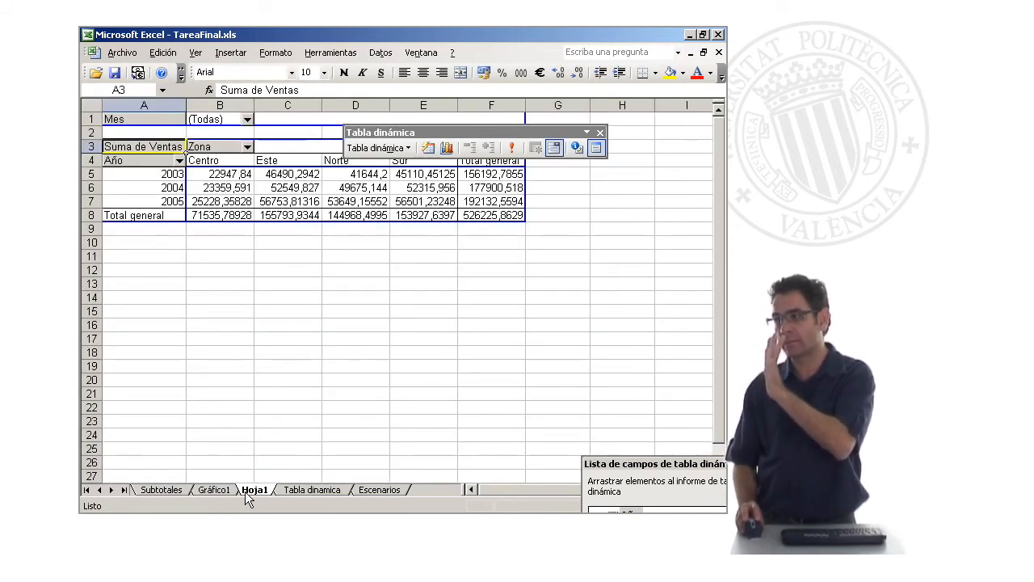
{"action": "left_click", "coordinate": [216, 491]}
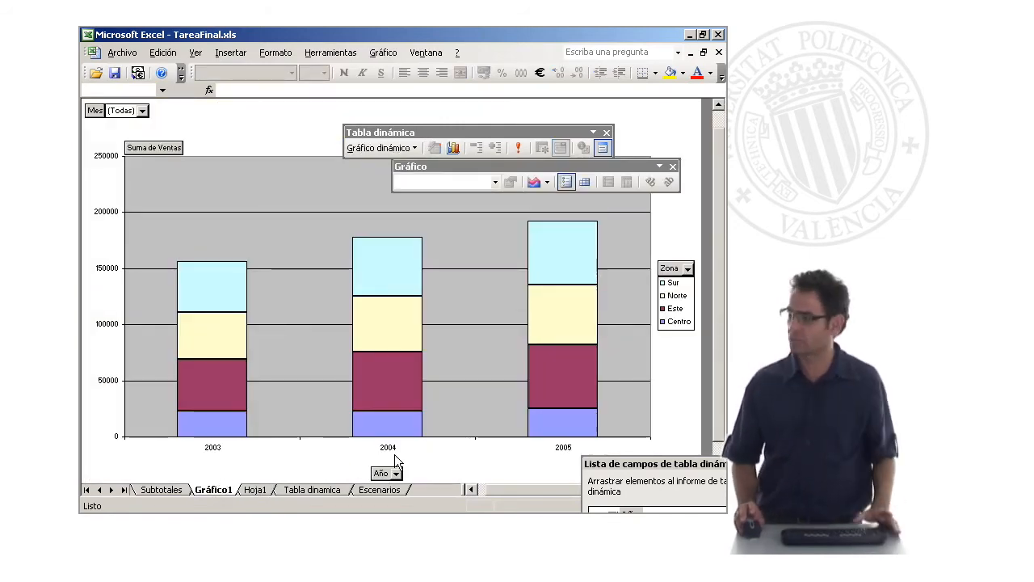
Step: Change the pivot chart to the 3D column subtype (Columna 3D) with the chart wizard
{"action": "left_click", "coordinate": [547, 183]}
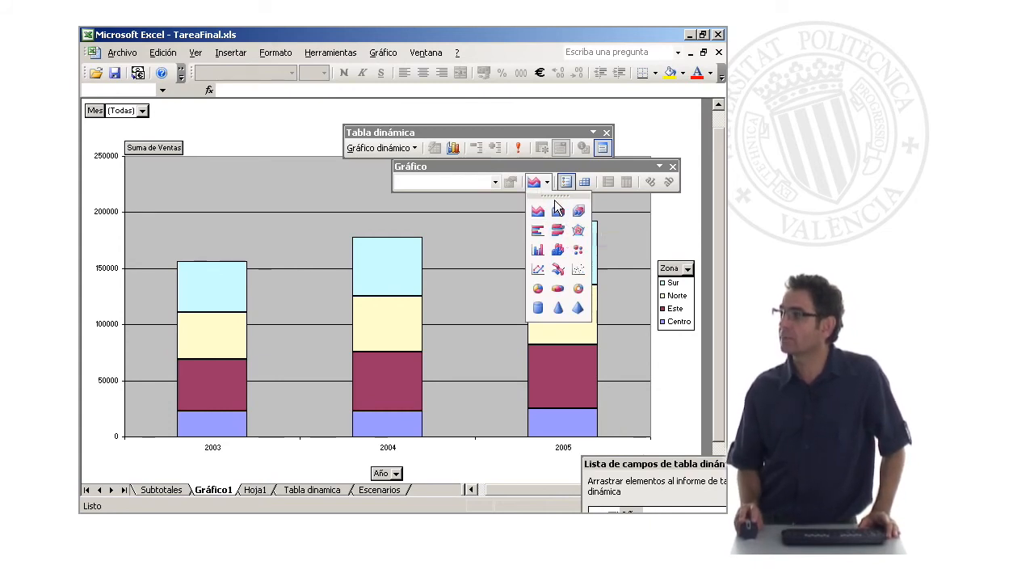
{"action": "left_click", "coordinate": [547, 186]}
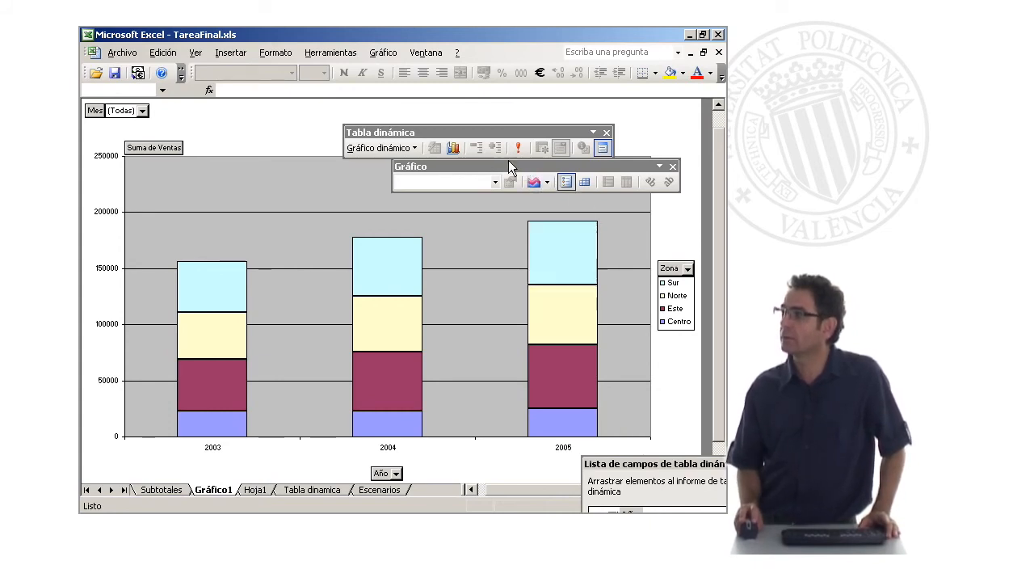
{"action": "left_click", "coordinate": [453, 148]}
{"action": "left_click", "coordinate": [539, 229]}
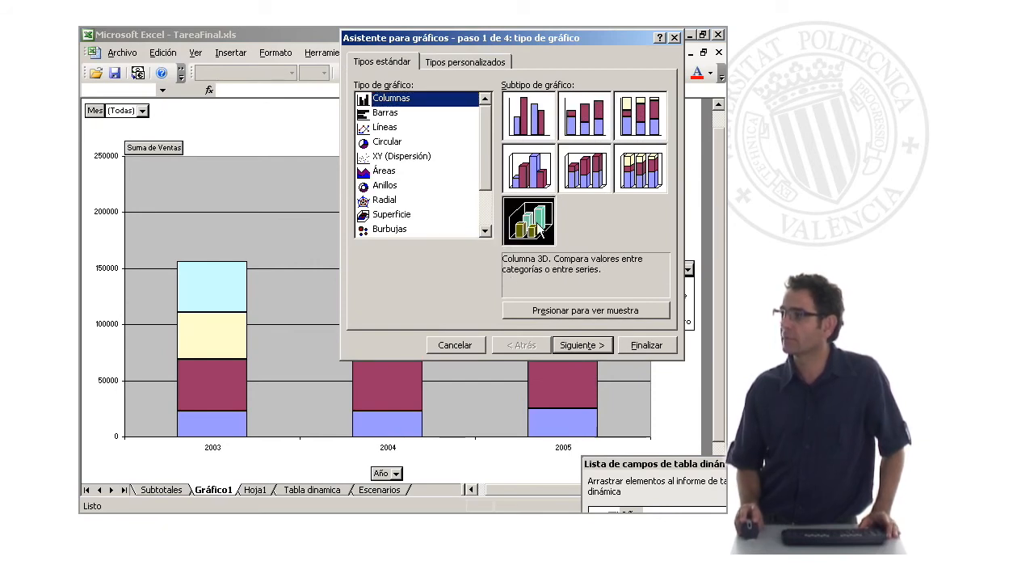
{"action": "left_click", "coordinate": [645, 346]}
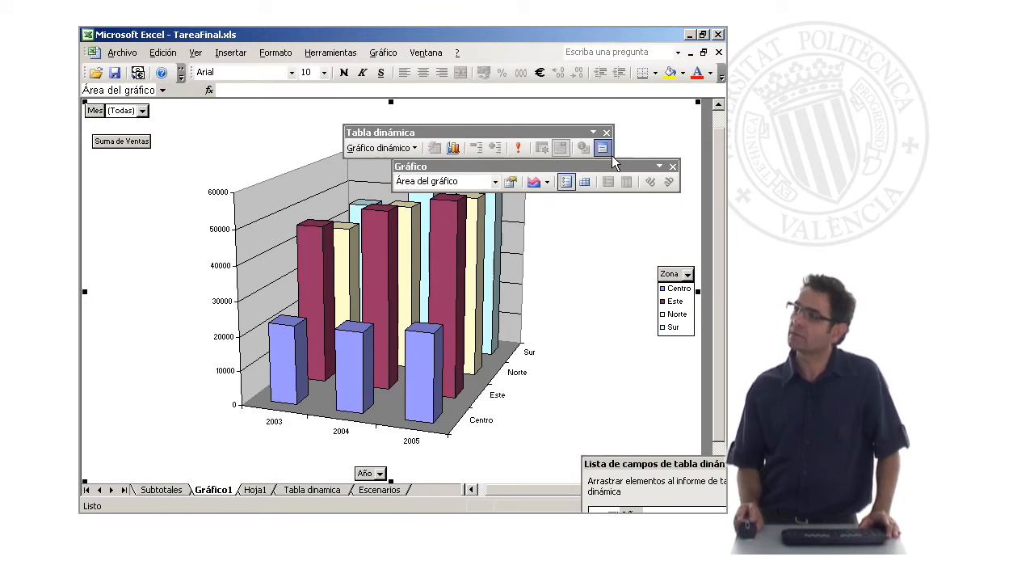
Step: Reposition the Tabla dinámica and Gráfico toolbars so they cover less of the 3D columns
{"action": "left_click_drag", "start_coordinate": [548, 128], "coordinate": [548, 171]}
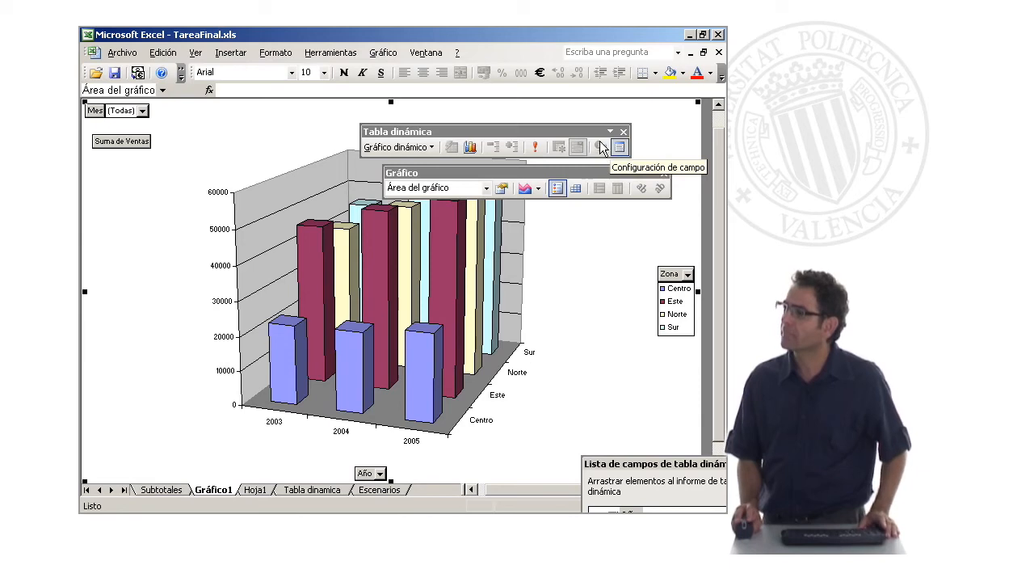
{"action": "left_click_drag", "start_coordinate": [543, 131], "coordinate": [569, 114]}
{"action": "left_click_drag", "start_coordinate": [566, 167], "coordinate": [598, 150]}
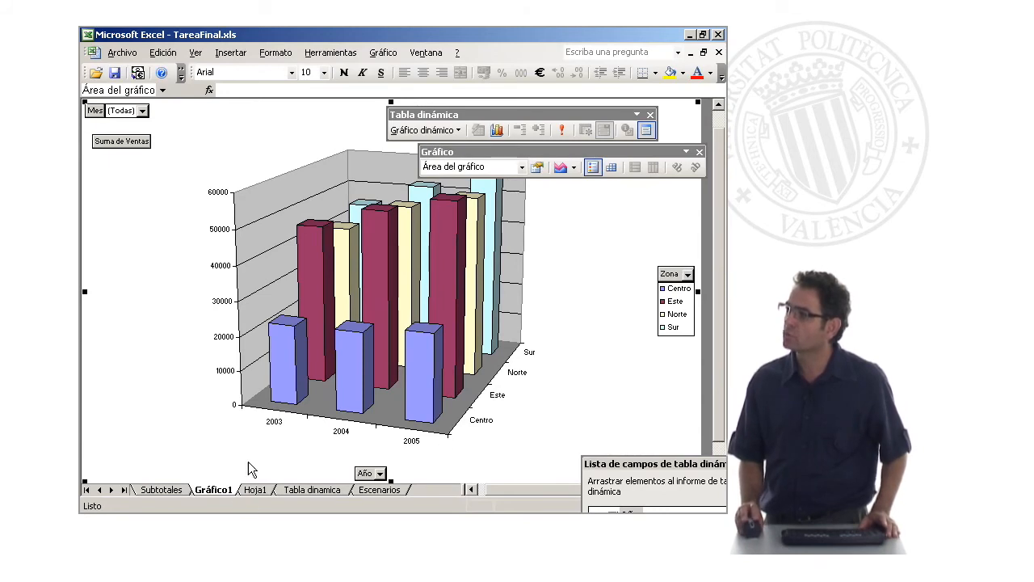
Step: Filter the pivot chart by the Mes page field to show only month 7
{"action": "left_click", "coordinate": [142, 111]}
{"action": "left_click", "coordinate": [169, 221]}
{"action": "left_click", "coordinate": [173, 275]}
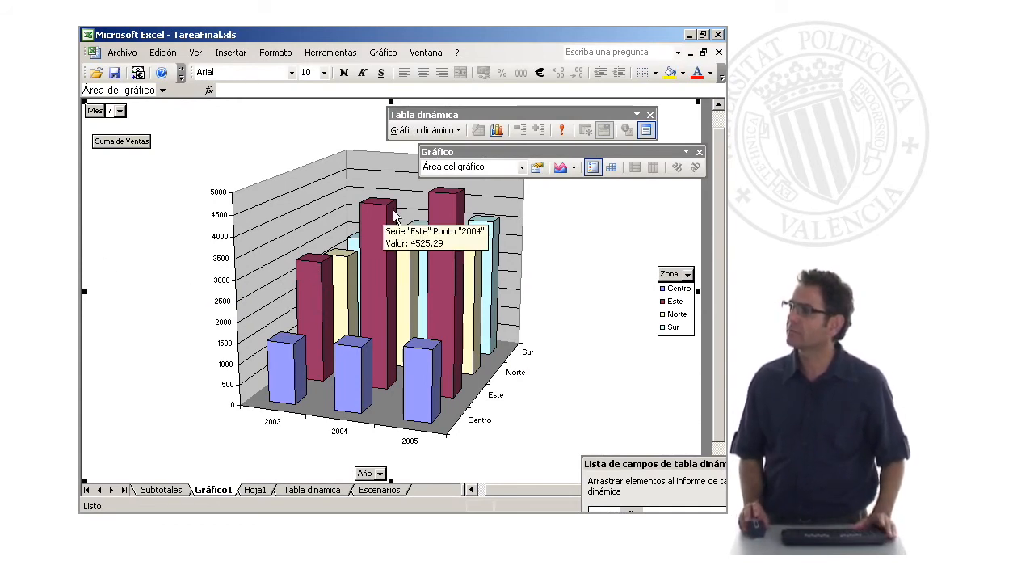
Step: Check the chart area's format options without changing them, and hide the pivot table field list
{"action": "left_click", "coordinate": [538, 167]}
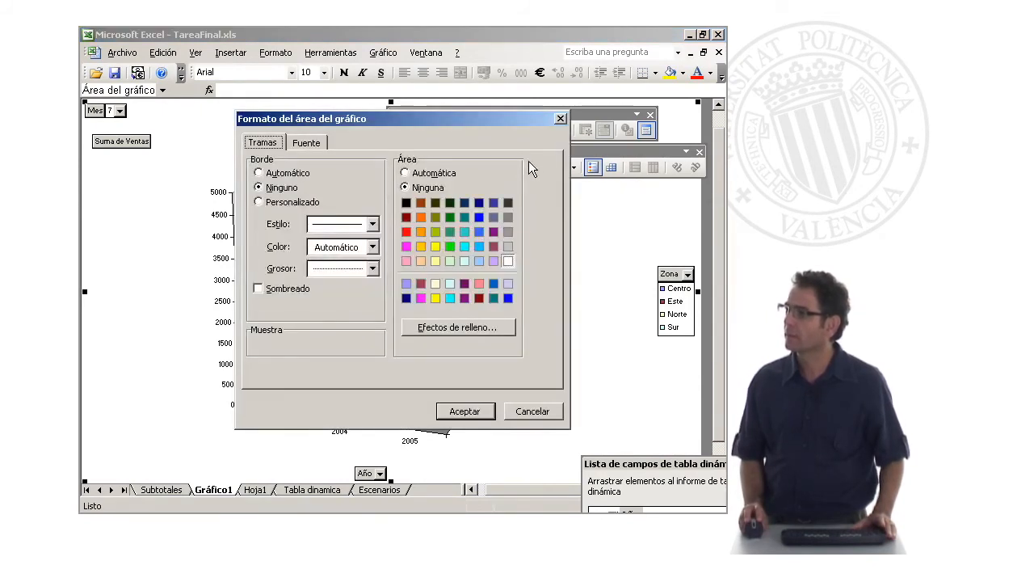
{"action": "left_click", "coordinate": [560, 118]}
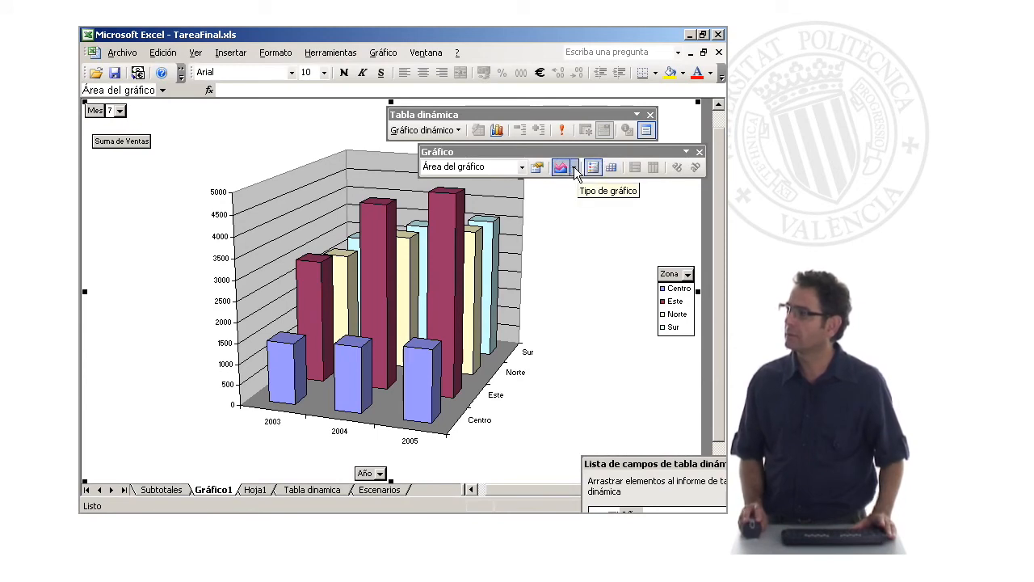
{"action": "left_click", "coordinate": [646, 132]}
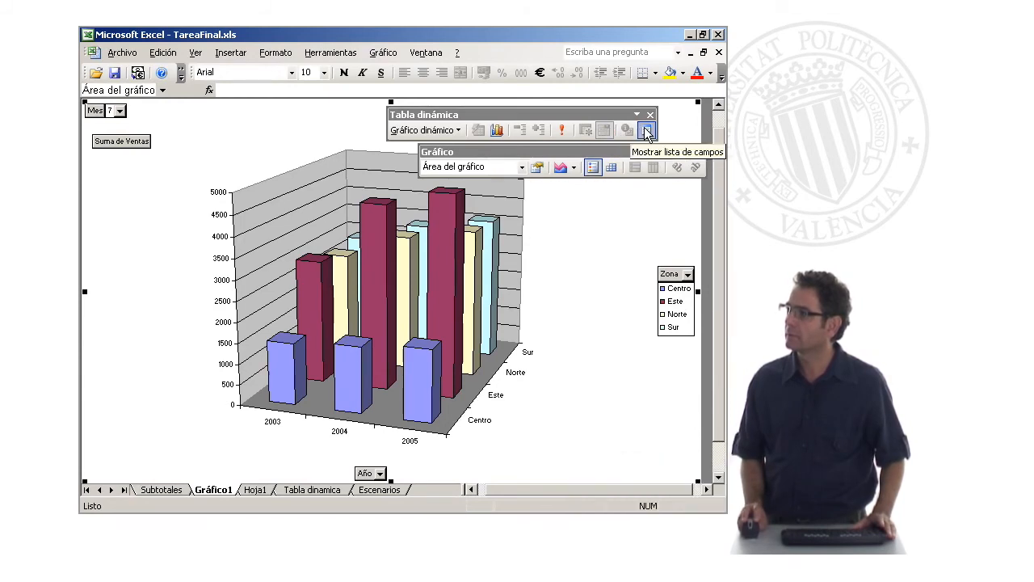
Step: Add data labels showing the value (Valor) to all series of the pivot chart with the chart wizard
{"action": "left_click", "coordinate": [496, 132]}
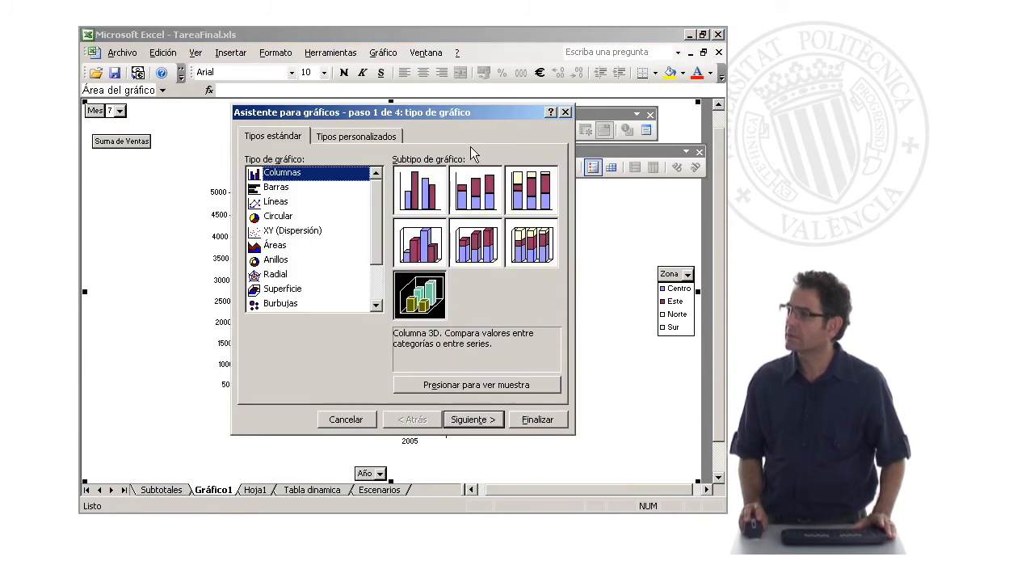
{"action": "left_click", "coordinate": [480, 422]}
{"action": "left_click", "coordinate": [480, 423]}
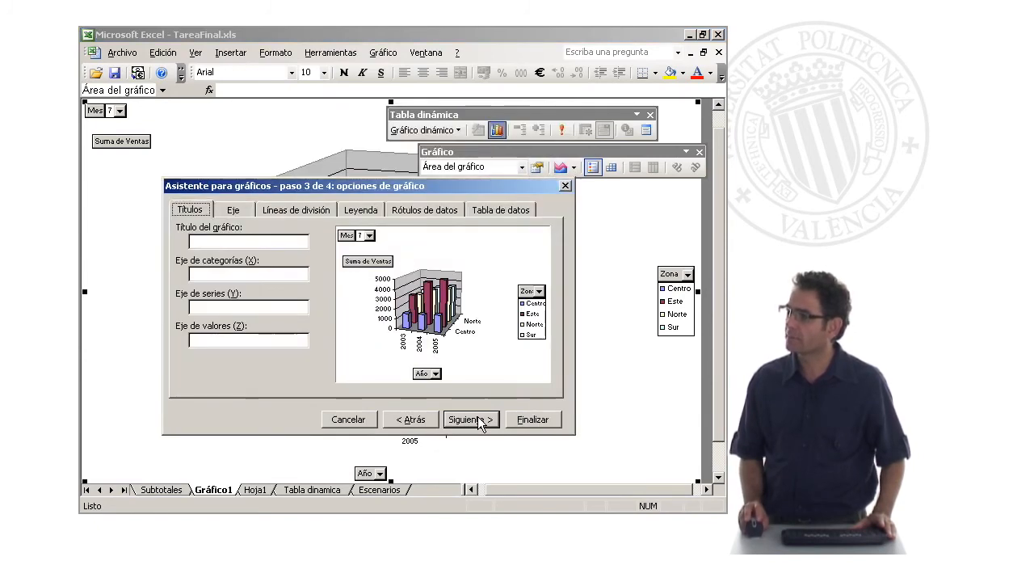
{"action": "left_click", "coordinate": [423, 209]}
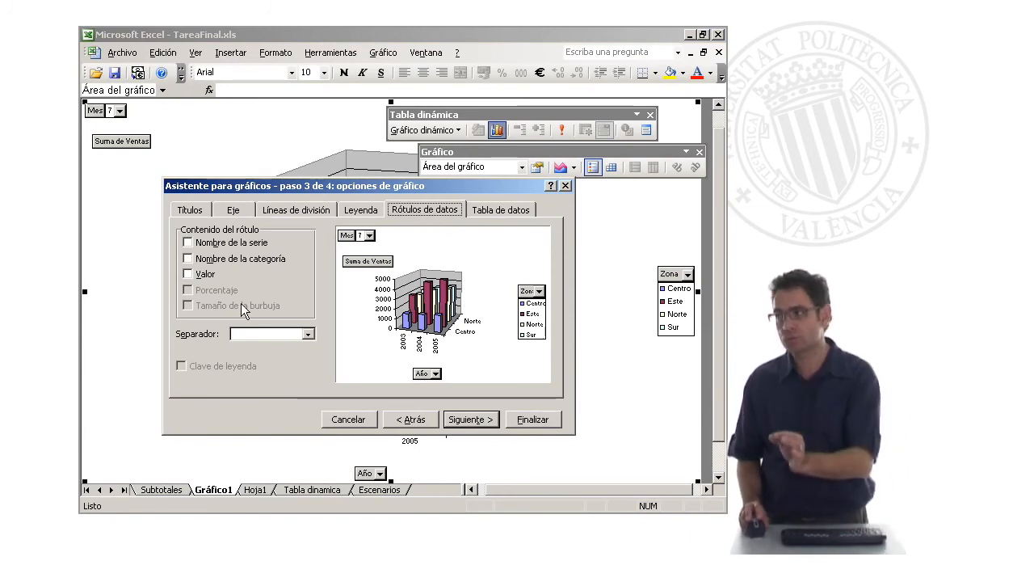
{"action": "left_click", "coordinate": [212, 274]}
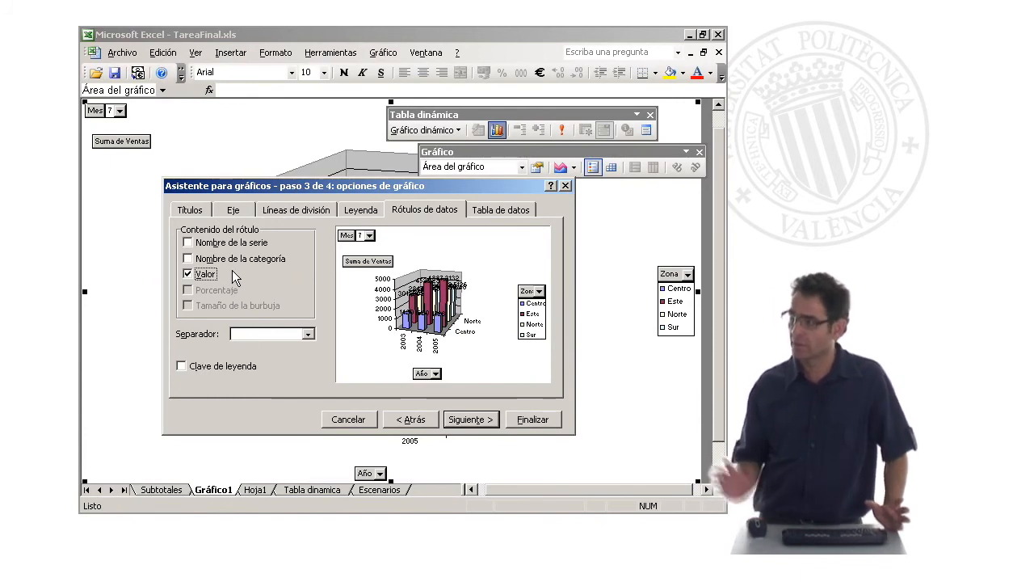
{"action": "left_click", "coordinate": [534, 419]}
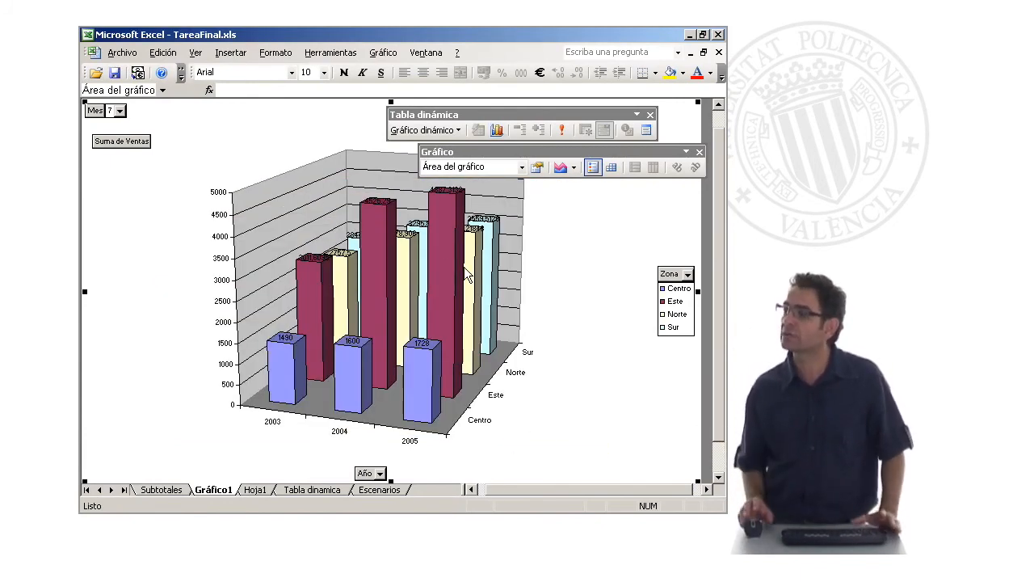
{"action": "left_click", "coordinate": [284, 340]}
{"action": "left_click", "coordinate": [284, 339]}
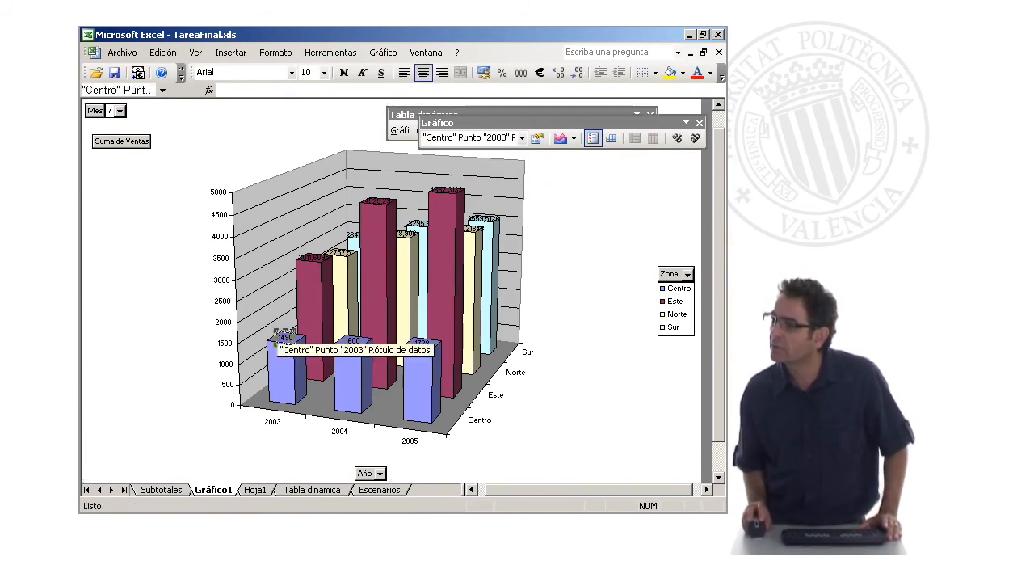
{"action": "left_click", "coordinate": [343, 254]}
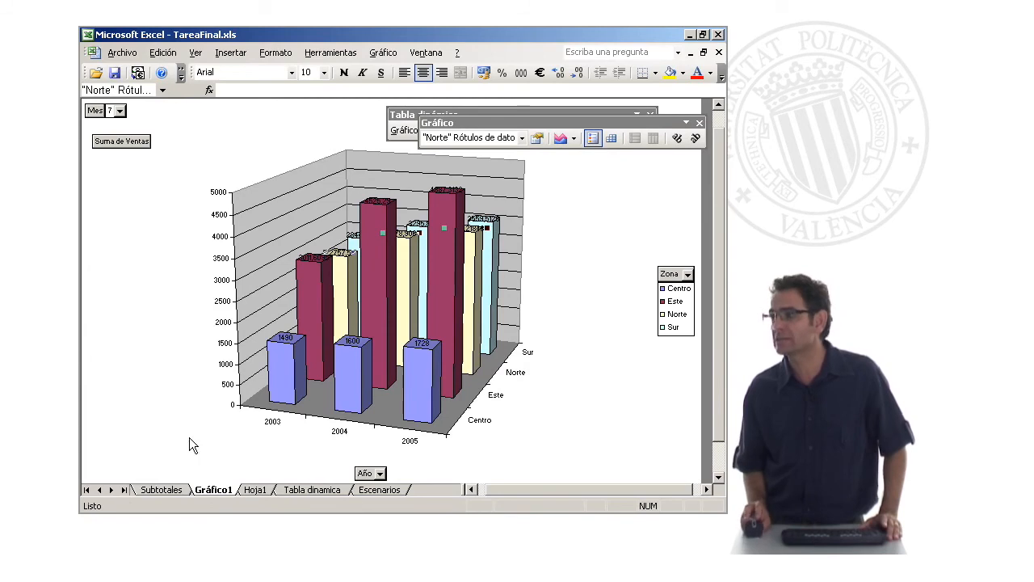
{"action": "left_click", "coordinate": [568, 419]}
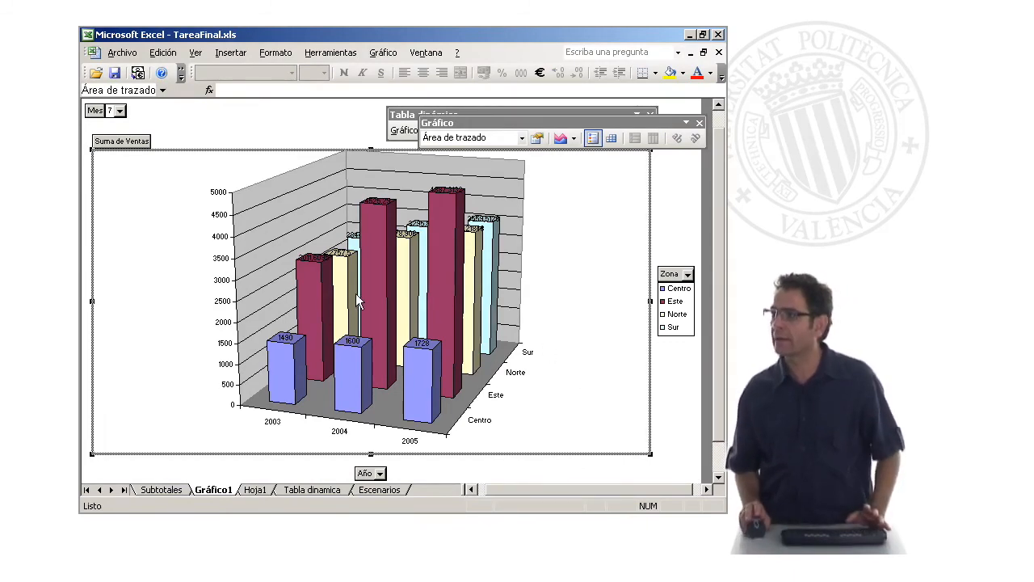
{"action": "mouse_move", "coordinate": [355, 297]}
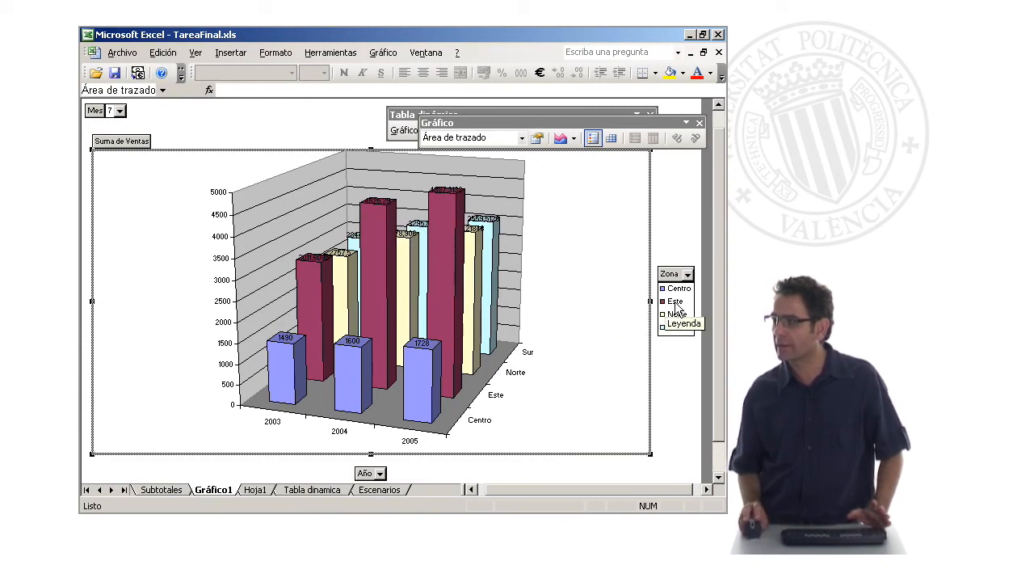
Step: Delete the data labels of the Centro, Norte and Sur series from the chart
{"action": "left_click", "coordinate": [282, 337]}
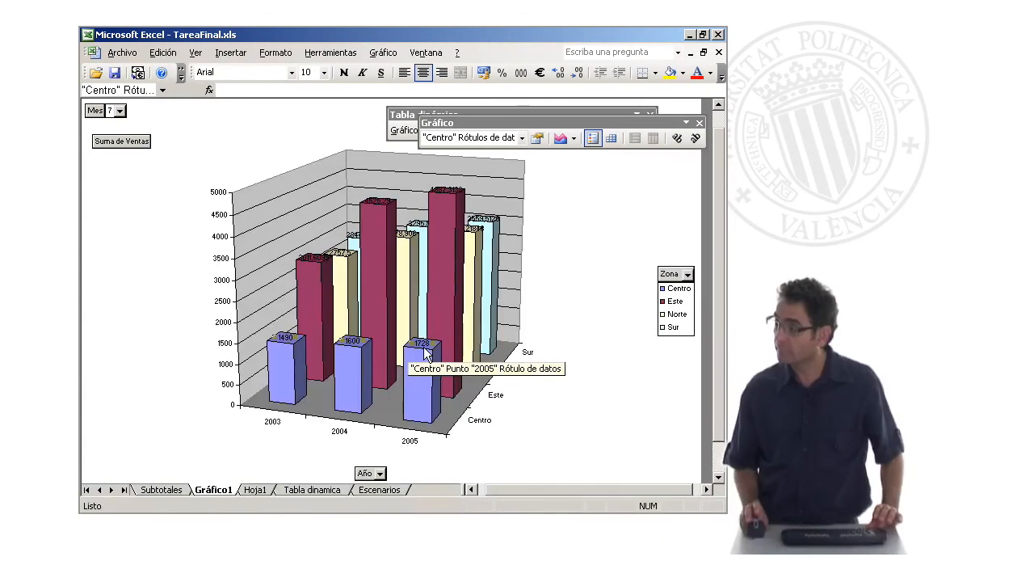
{"action": "key", "text": "Delete"}
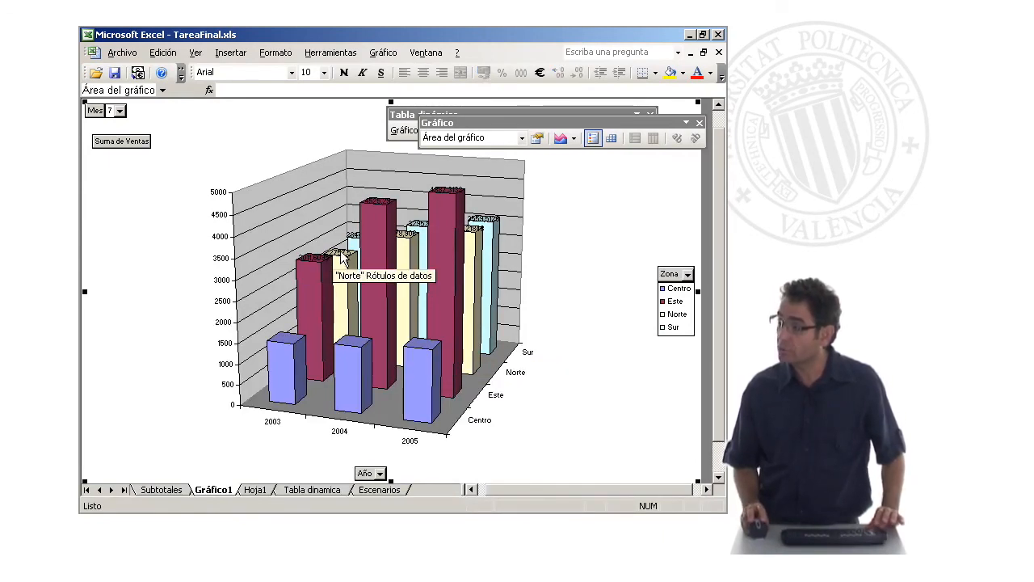
{"action": "left_click", "coordinate": [341, 254]}
{"action": "key", "text": "Delete"}
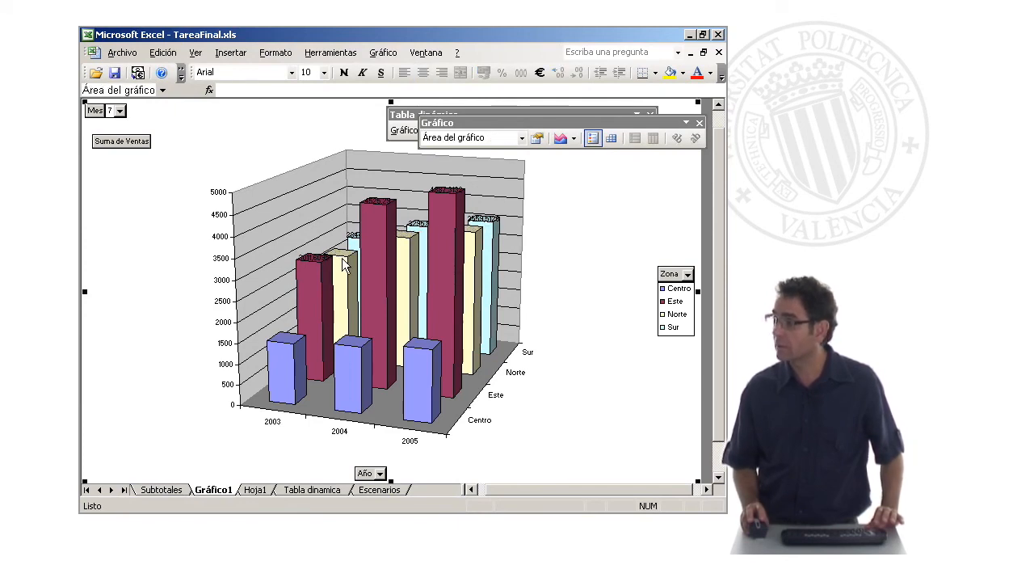
{"action": "left_click", "coordinate": [352, 236]}
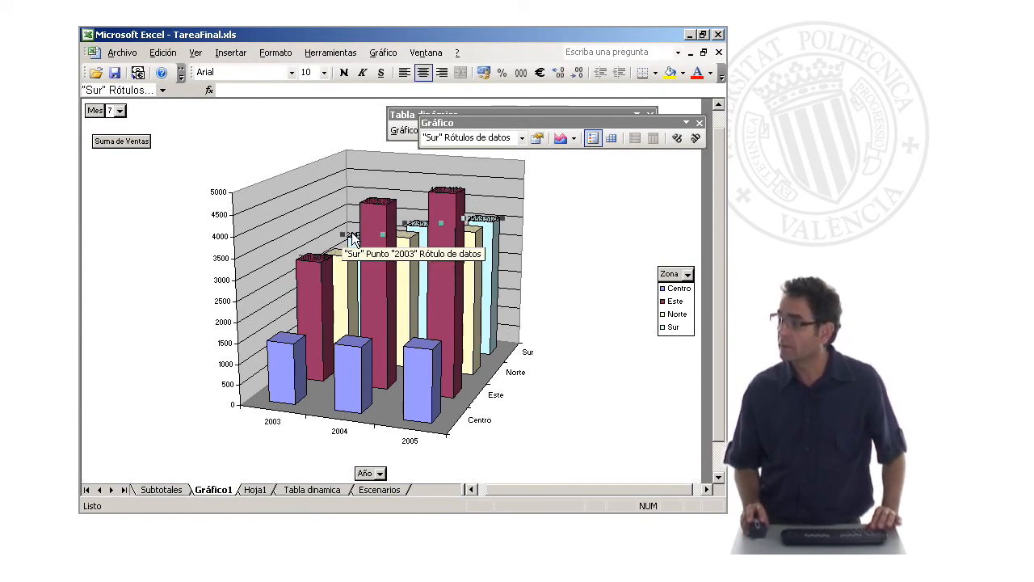
{"action": "key", "text": "Delete"}
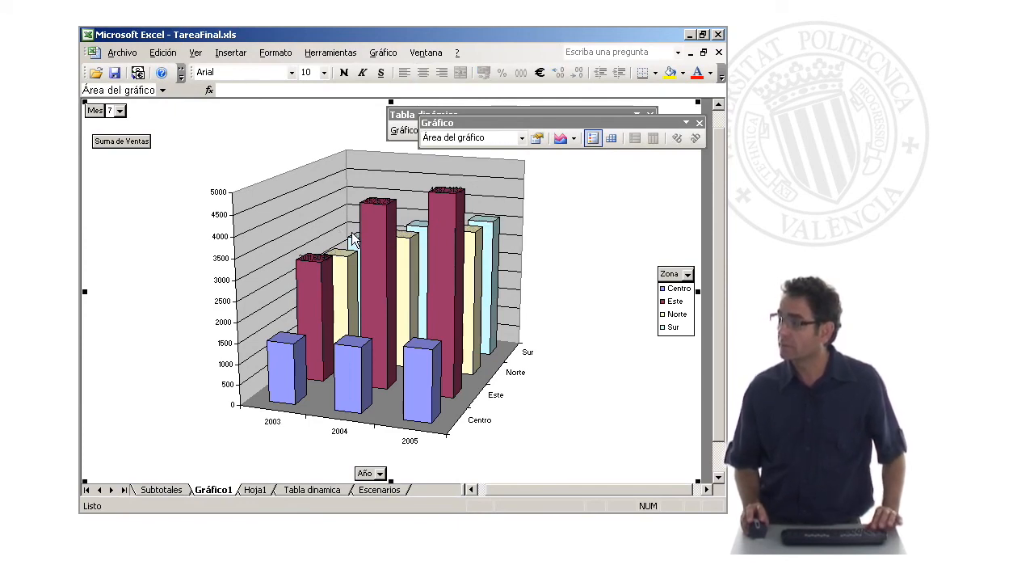
Step: Move the Este series data labels for 2003, 2004 and 2005 individually so they sit just above their columns
{"action": "left_click", "coordinate": [312, 264]}
{"action": "left_click", "coordinate": [312, 263]}
{"action": "left_click_drag", "start_coordinate": [312, 264], "coordinate": [312, 251]}
{"action": "left_click", "coordinate": [378, 200]}
{"action": "left_click_drag", "start_coordinate": [370, 200], "coordinate": [374, 179]}
{"action": "left_click", "coordinate": [434, 191]}
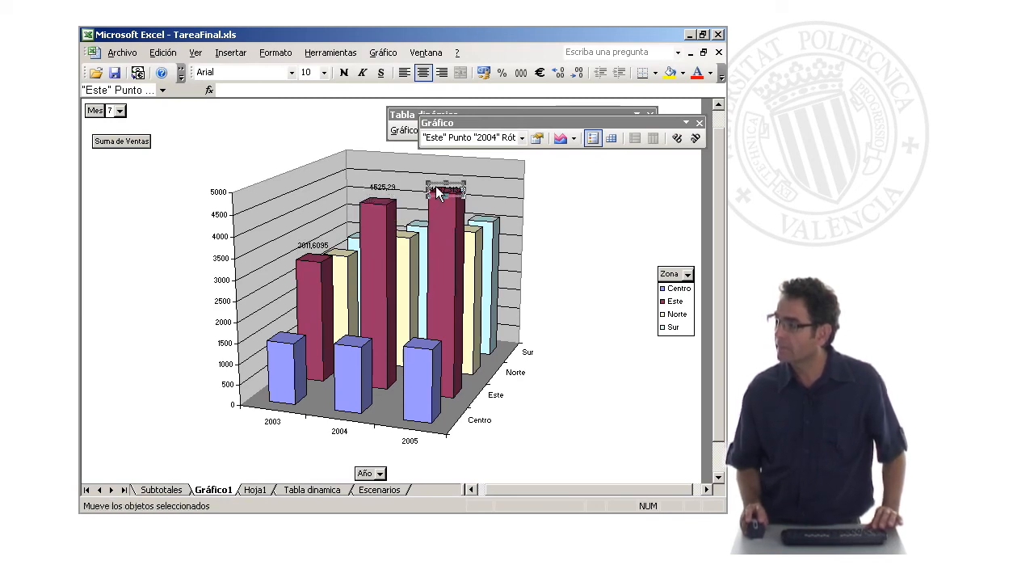
{"action": "left_click_drag", "start_coordinate": [436, 181], "coordinate": [436, 165]}
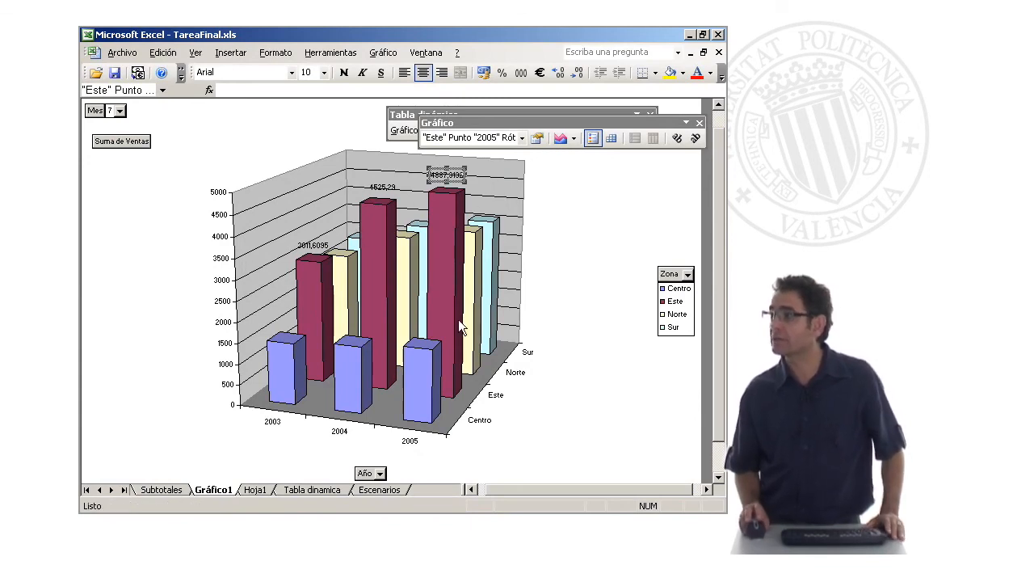
{"action": "left_click", "coordinate": [561, 325]}
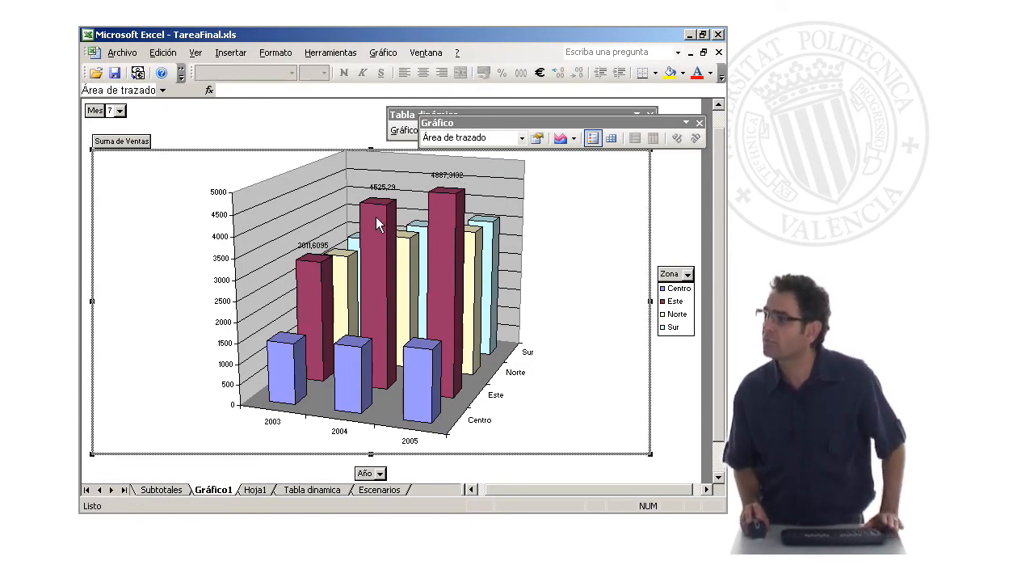
Step: Format the Este series data labels with font size 12 and the Moneda number category, using 2 decimal places and the € symbol
{"action": "mouse_move", "coordinate": [377, 225]}
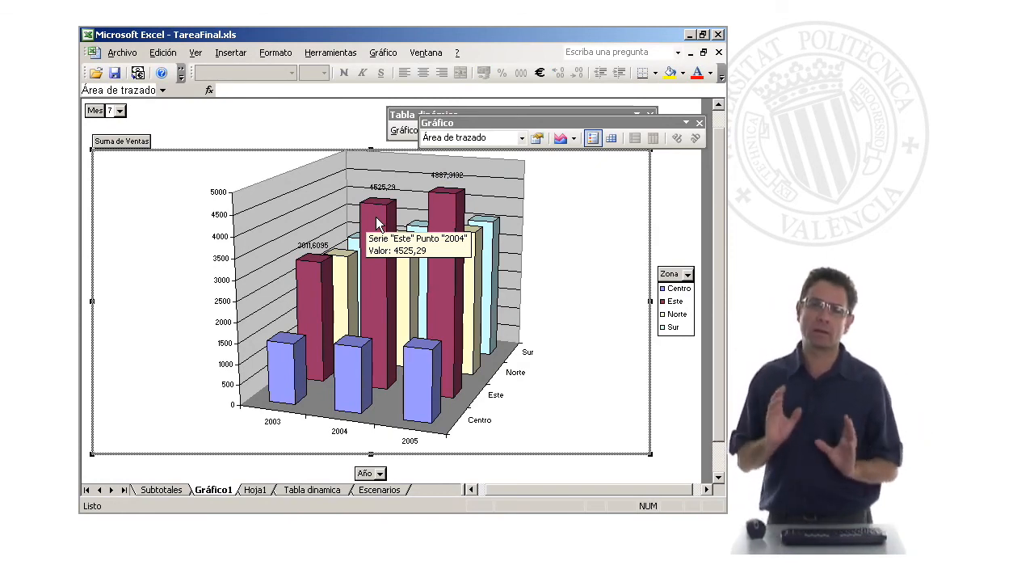
{"action": "left_click", "coordinate": [317, 253]}
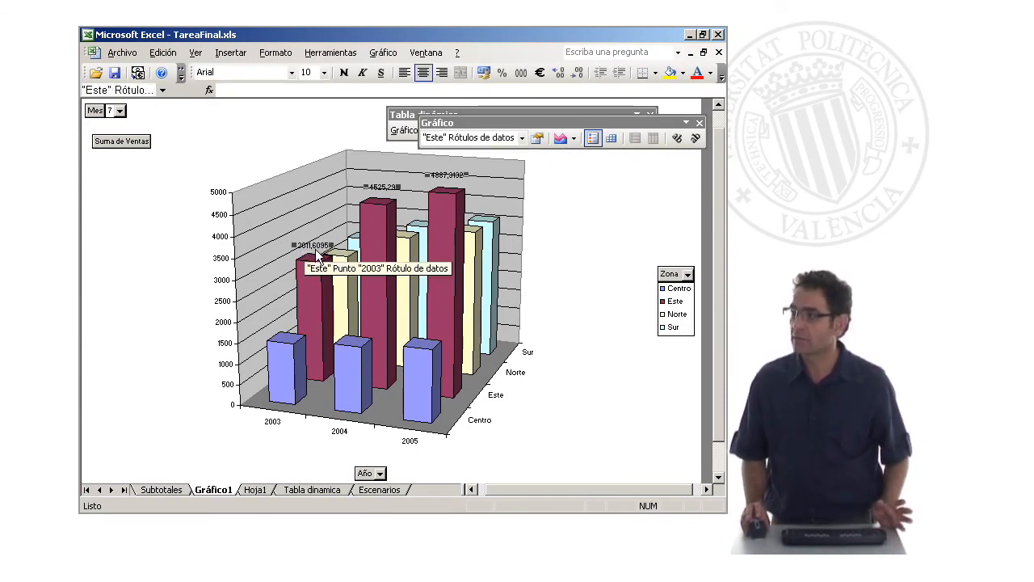
{"action": "right_click", "coordinate": [321, 252]}
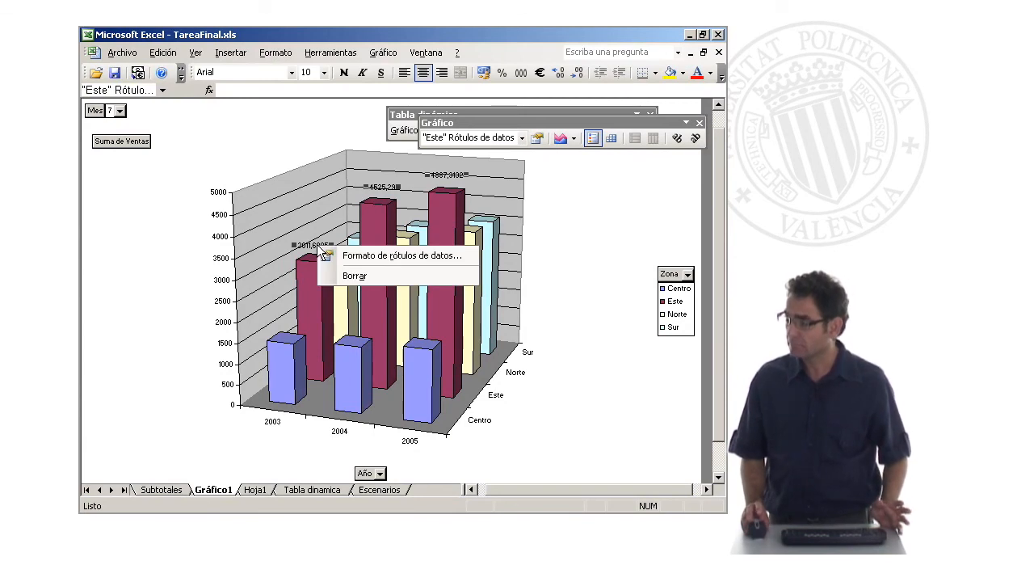
{"action": "left_click", "coordinate": [379, 257]}
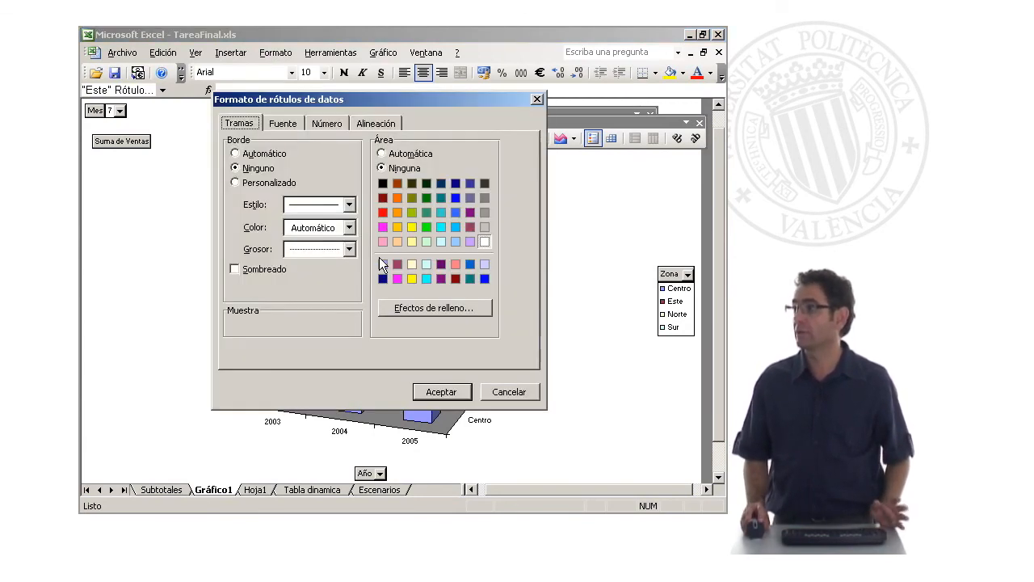
{"action": "left_click", "coordinate": [284, 125]}
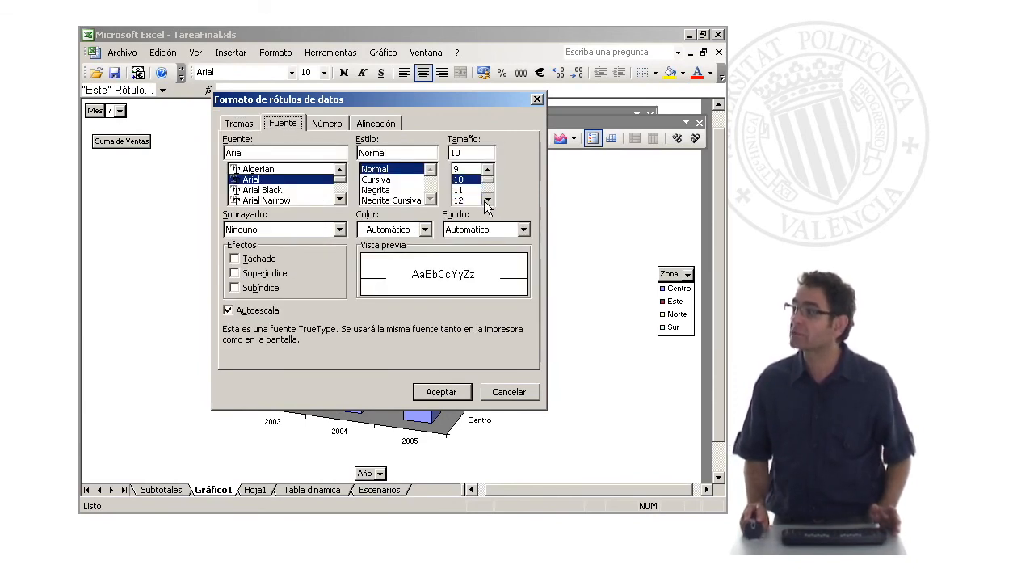
{"action": "left_click", "coordinate": [459, 201]}
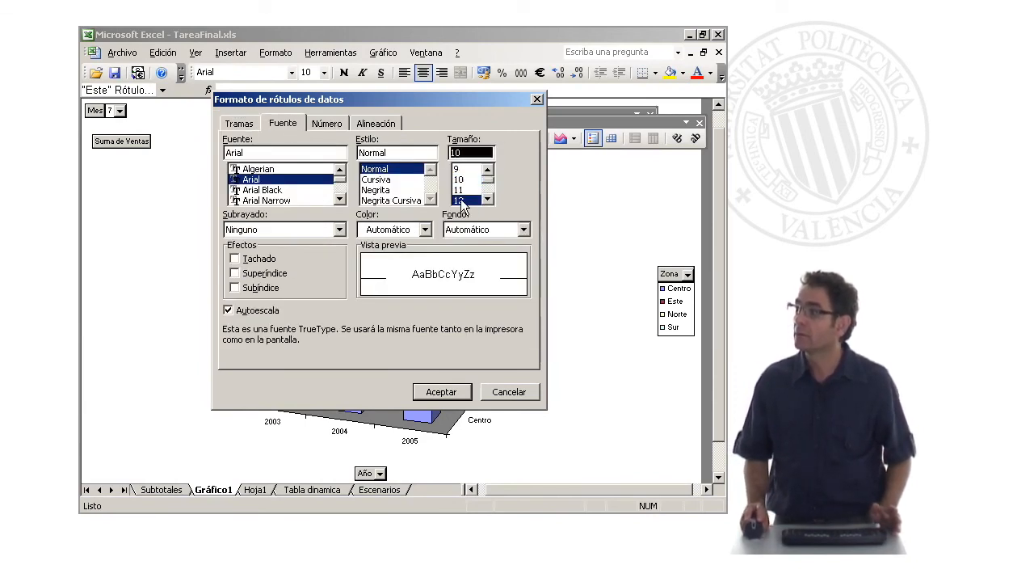
{"action": "left_click", "coordinate": [326, 124]}
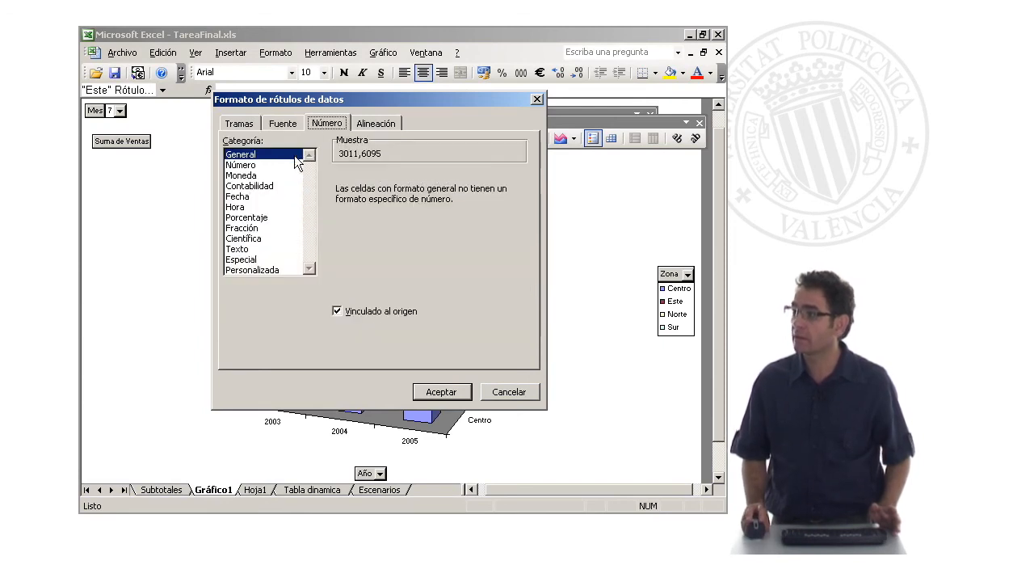
{"action": "left_click", "coordinate": [252, 176]}
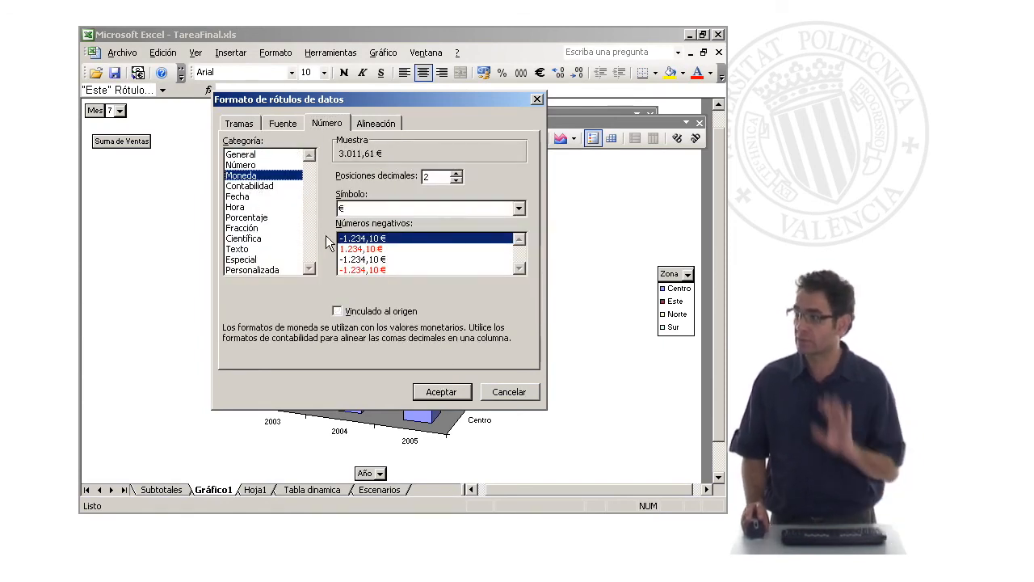
{"action": "left_click", "coordinate": [441, 392]}
{"action": "left_click", "coordinate": [632, 394]}
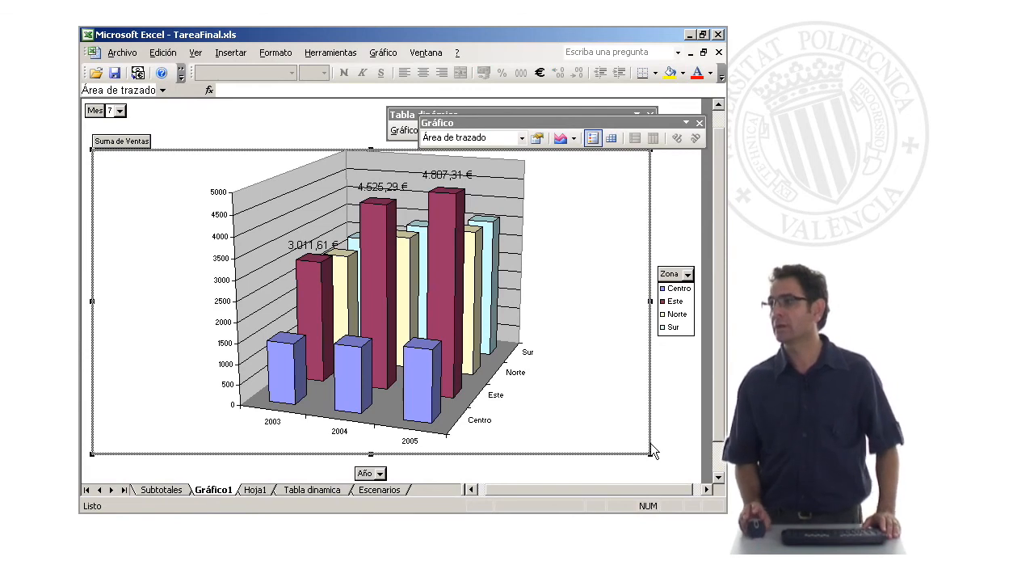
{"action": "left_click", "coordinate": [689, 437]}
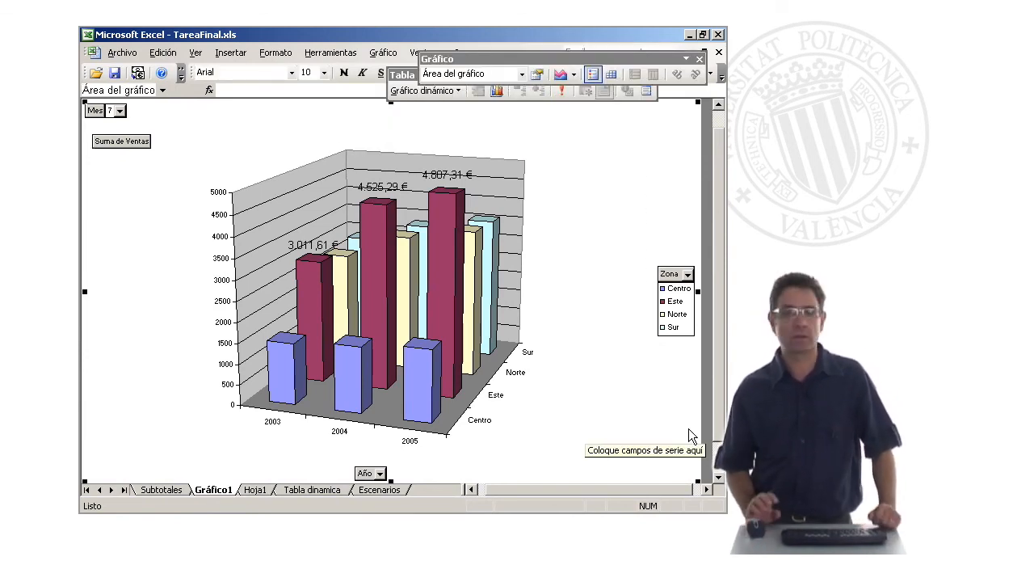